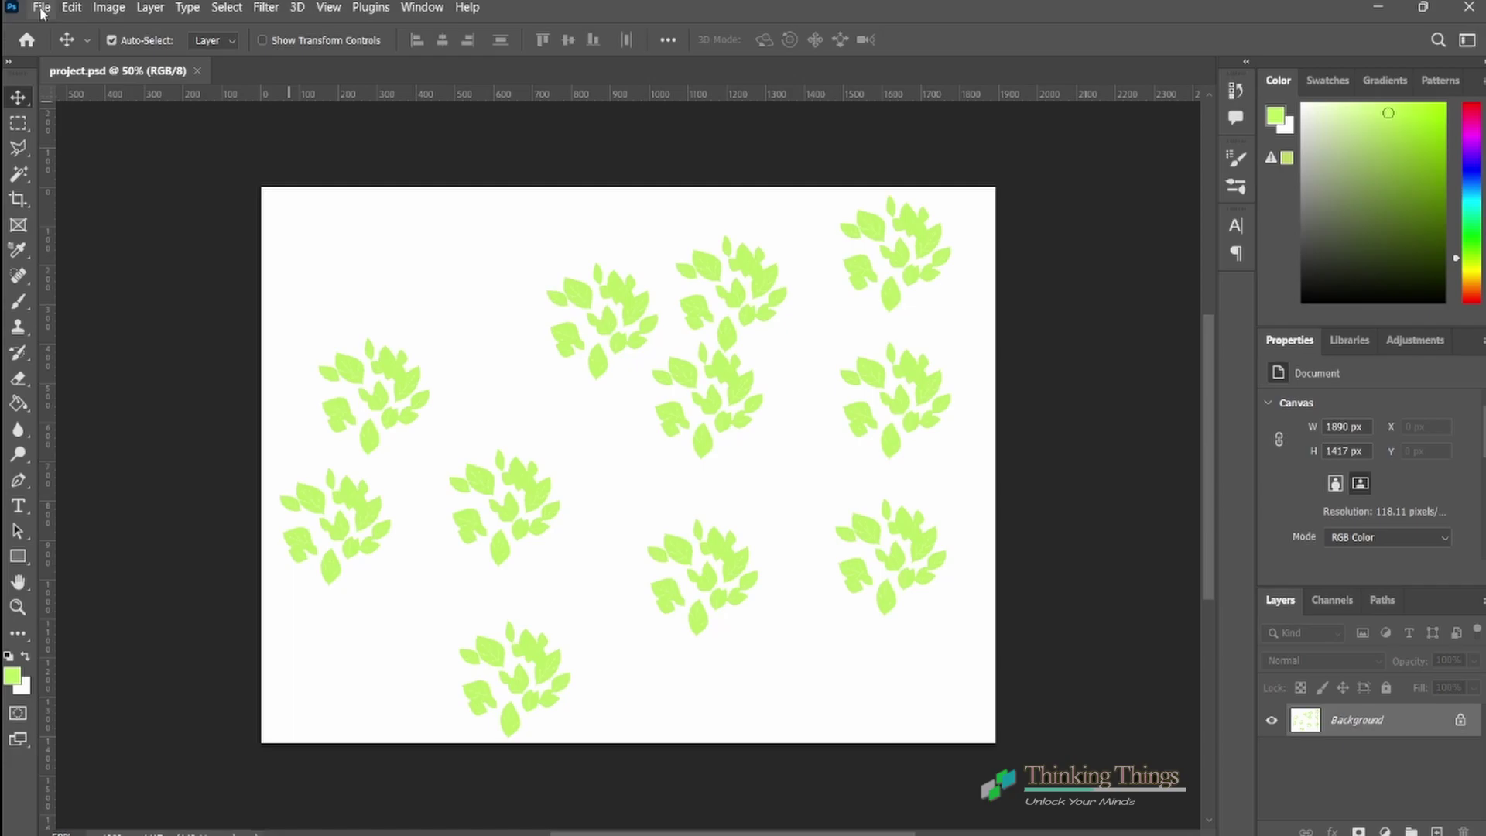
# Step: Start a new document and show the Photo presets (Untitled-1, 16 × 12 cm, 118.11 px/cm)
pyautogui.click(41, 7)
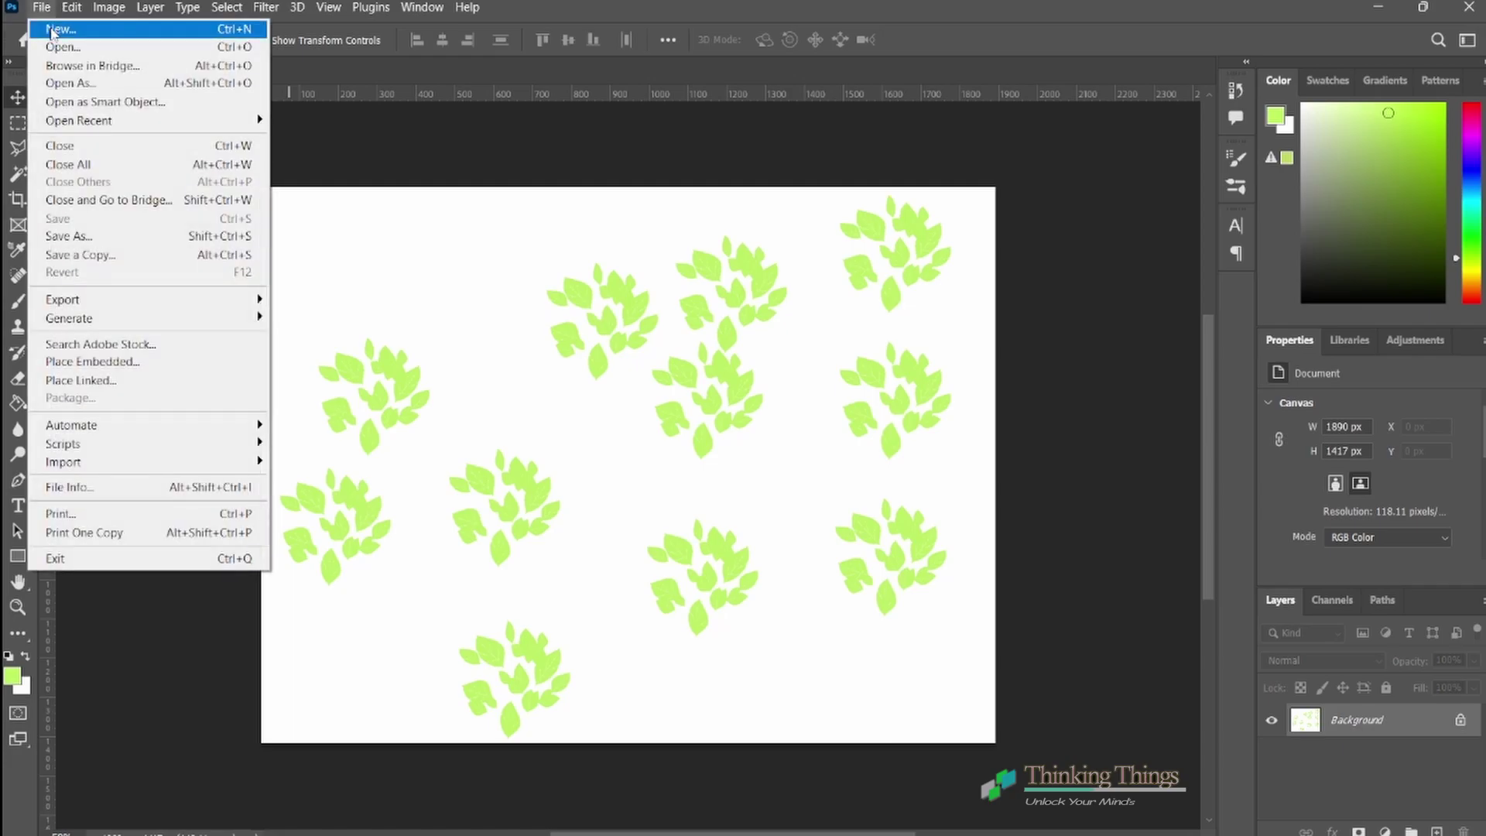
pyautogui.click(52, 31)
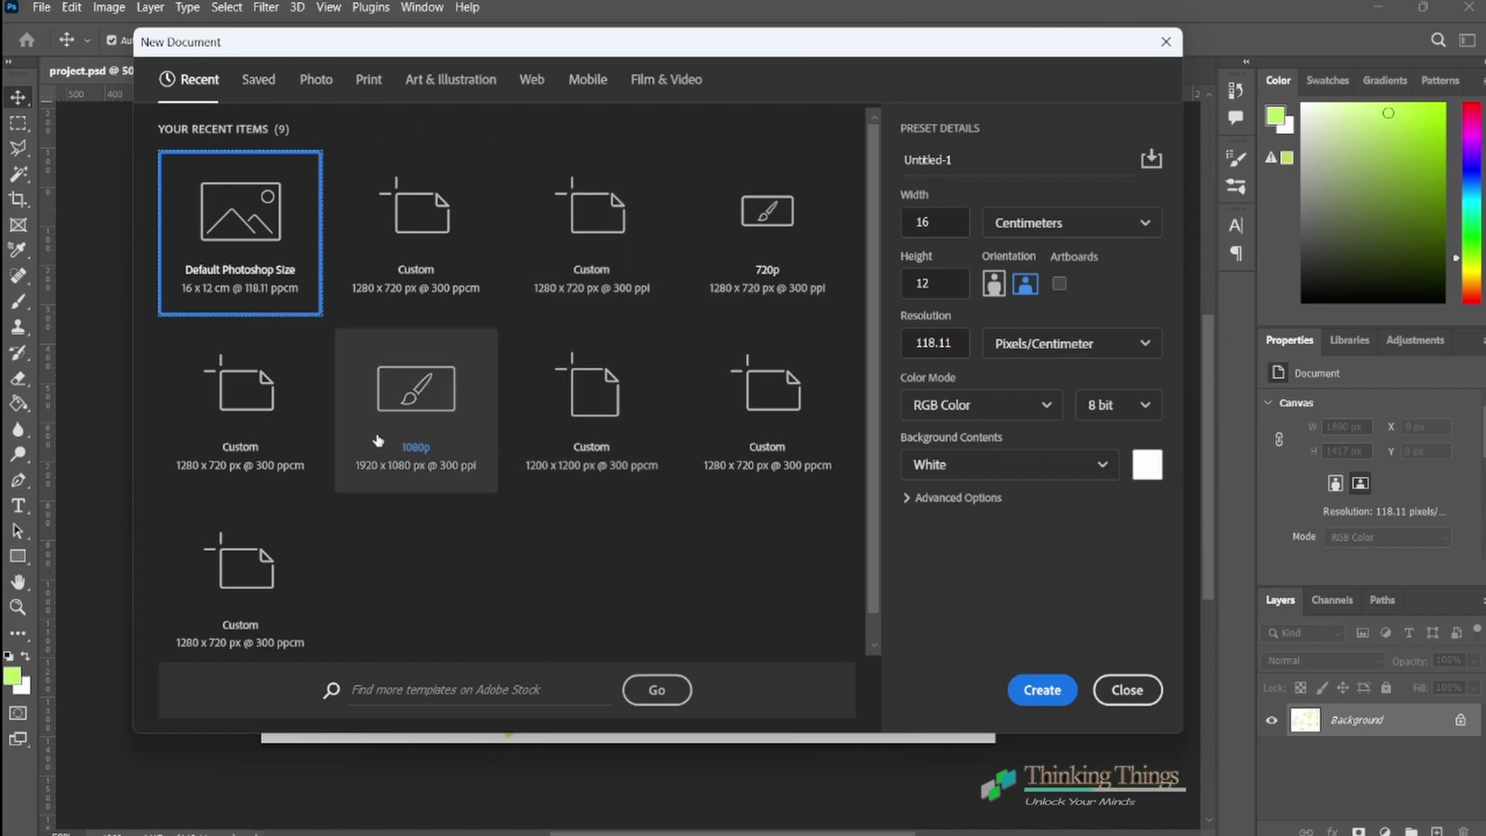
pyautogui.click(272, 82)
pyautogui.click(319, 82)
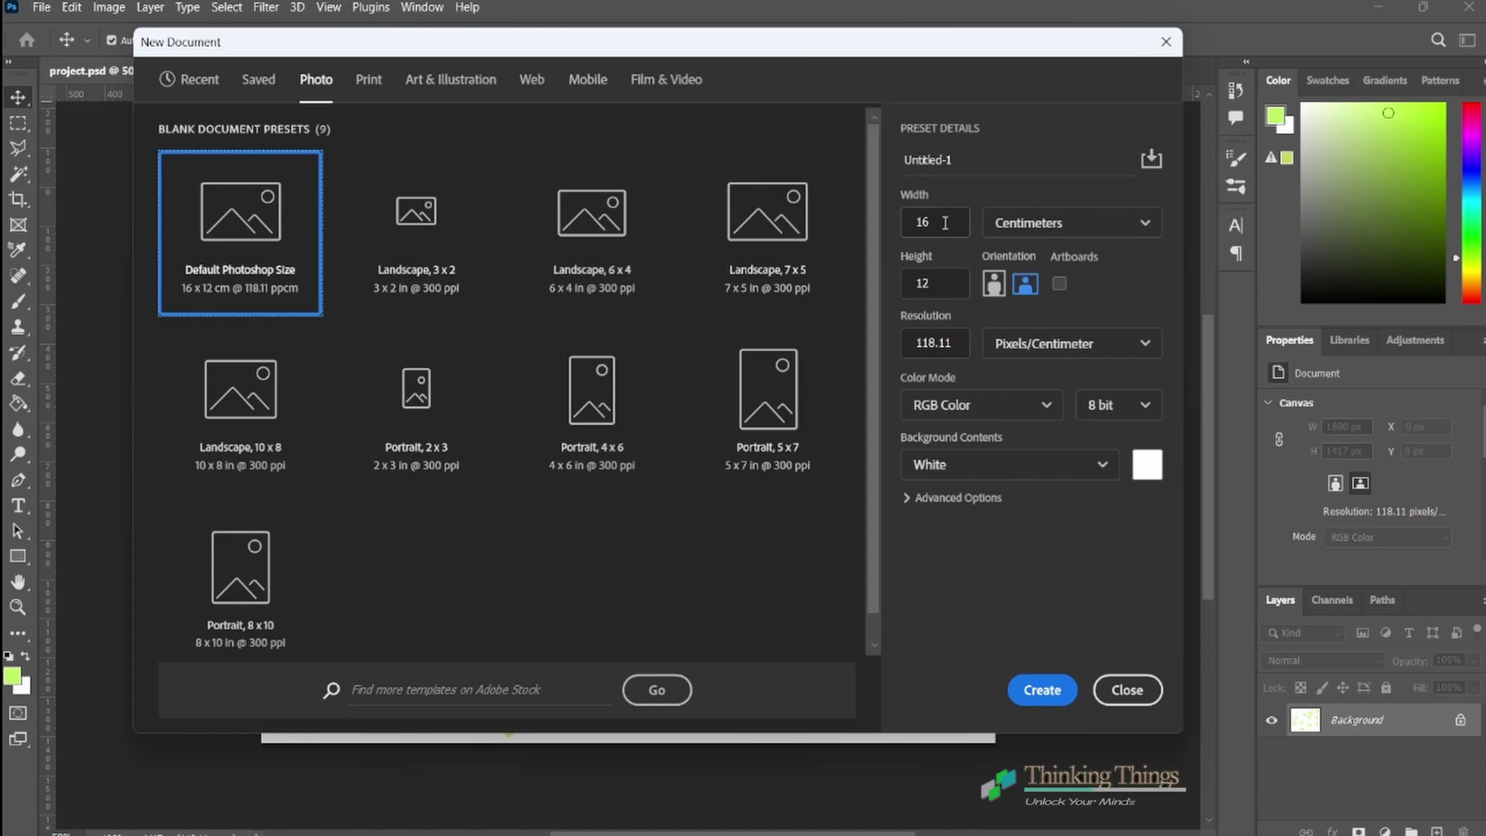
pyautogui.click(968, 162)
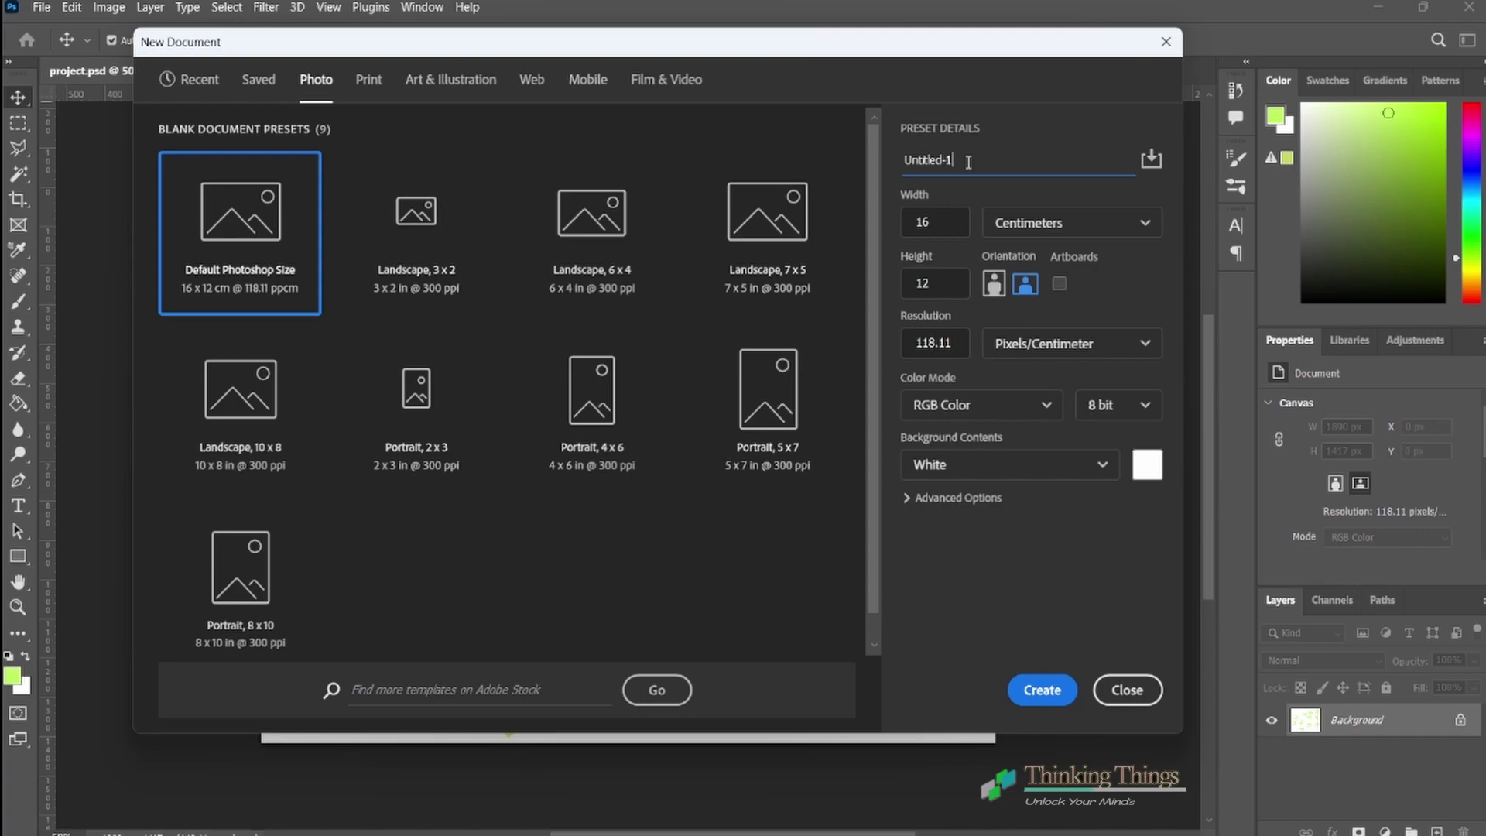
pyautogui.press('BackSpace')
pyautogui.write('1')
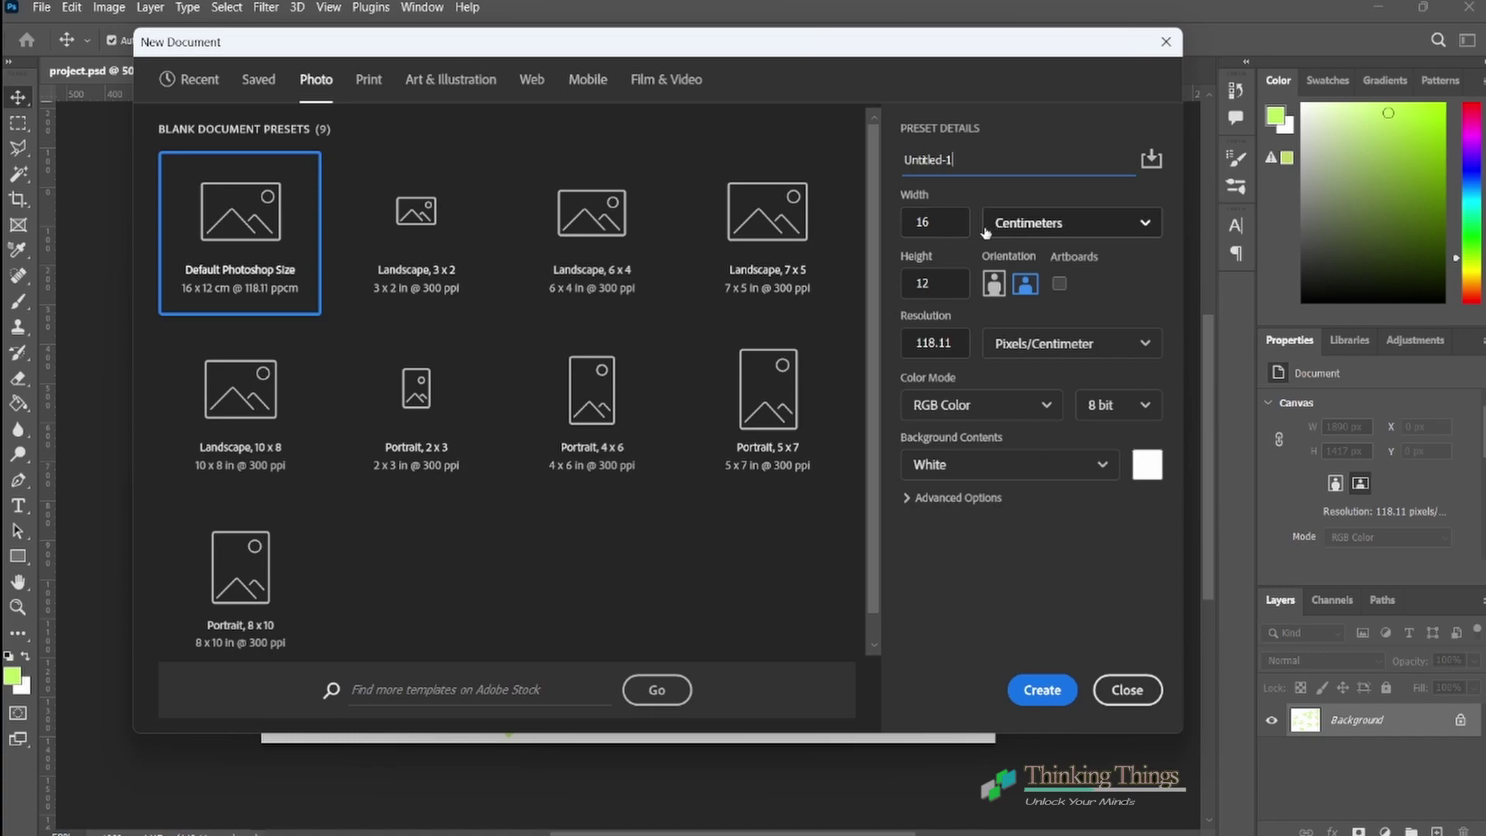
pyautogui.click(945, 223)
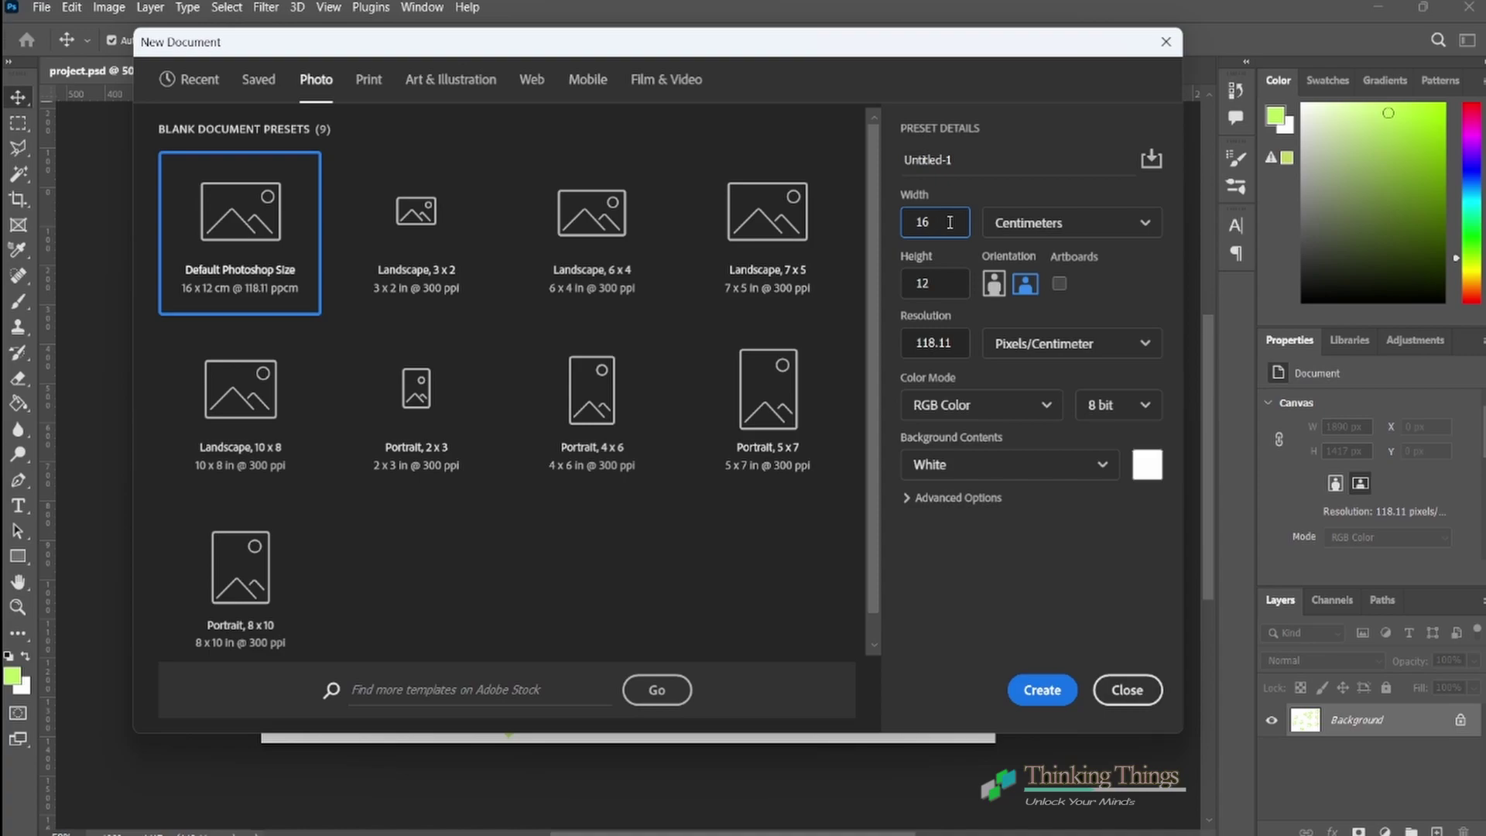
pyautogui.doubleClick(942, 286)
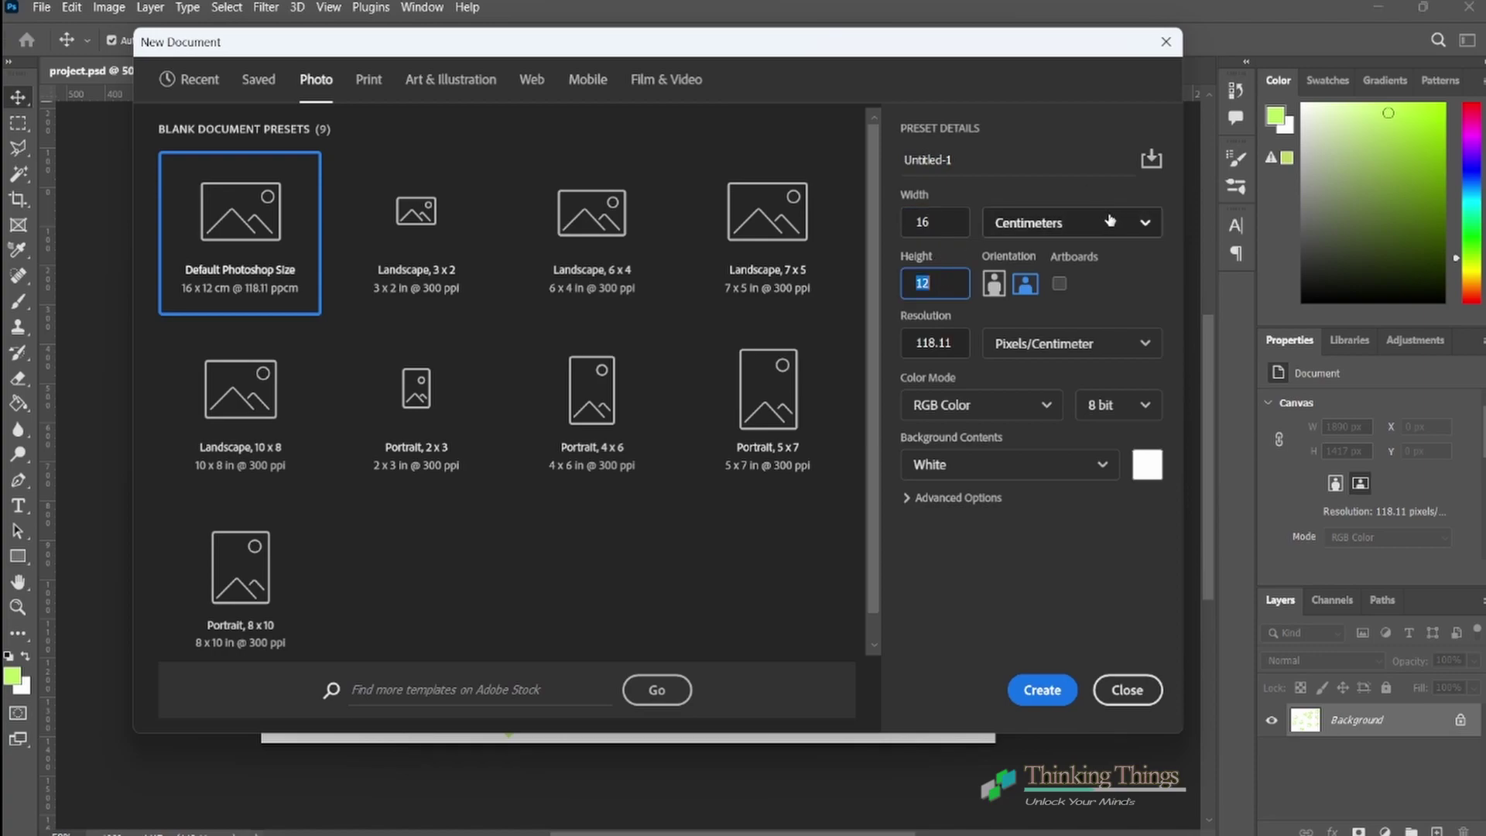
pyautogui.click(1142, 226)
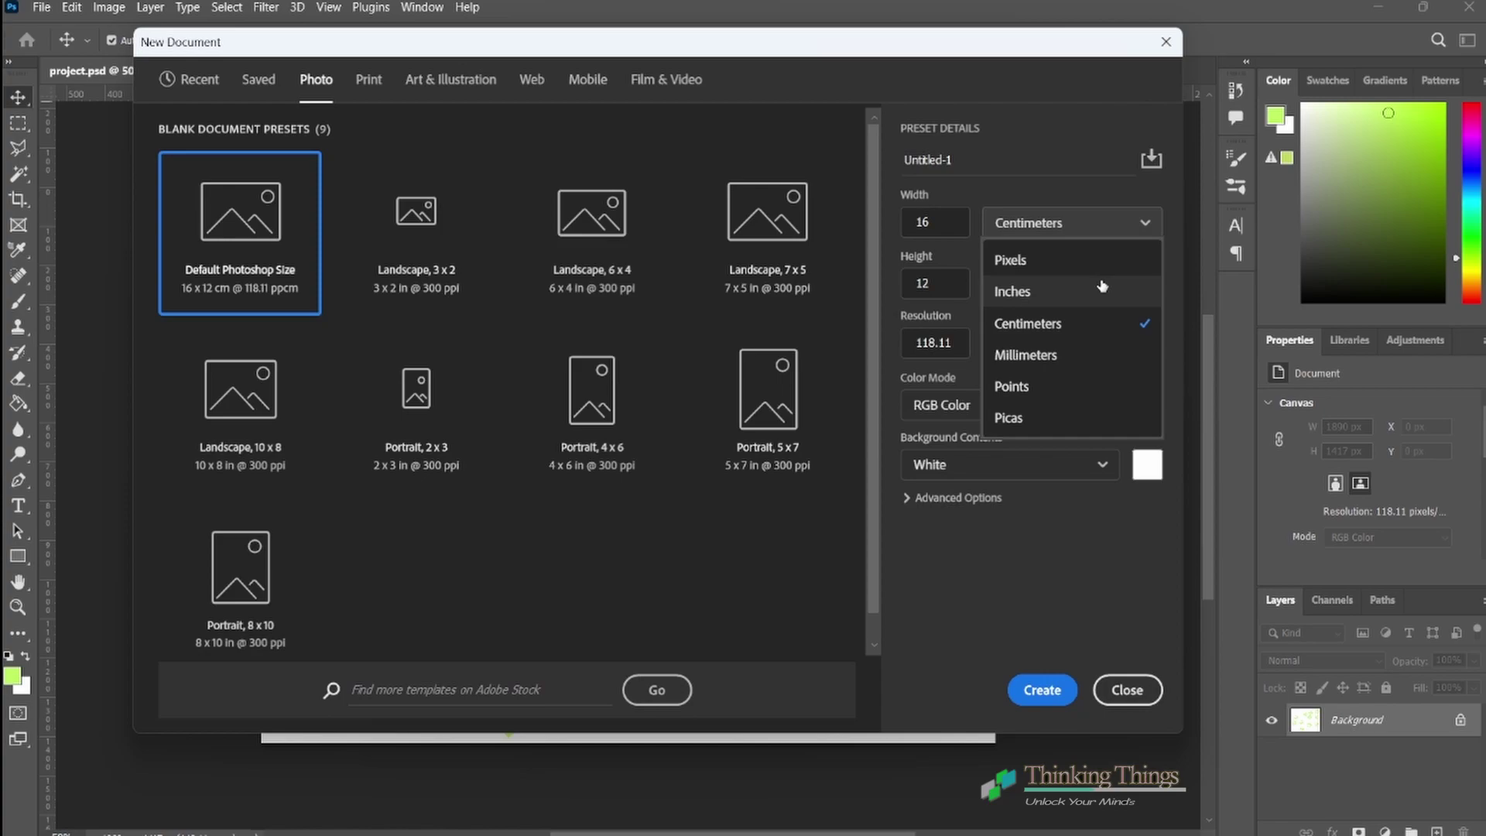
pyautogui.click(1100, 322)
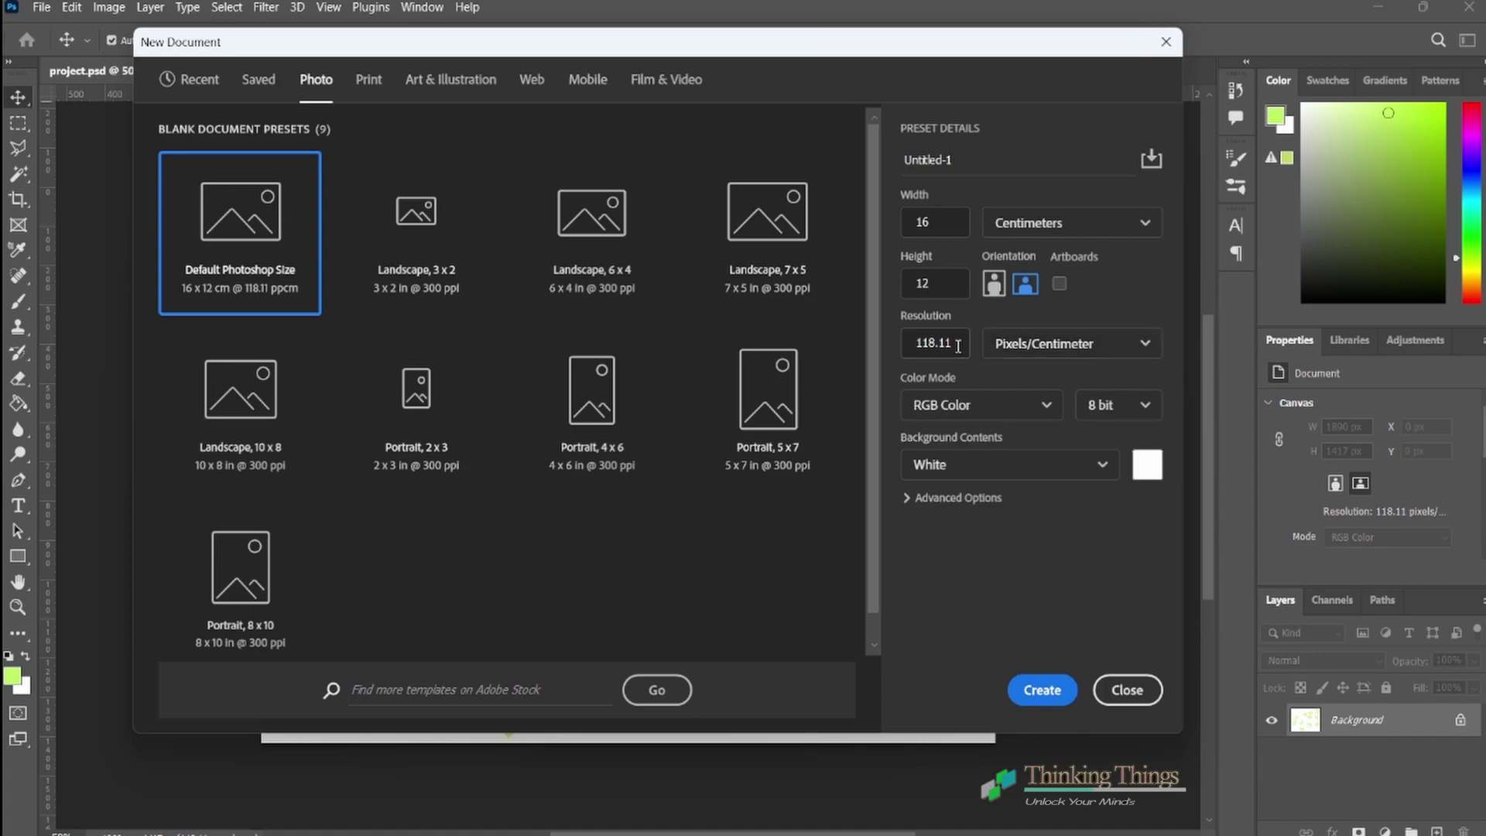
# Step: Change the new document's resolution from 118.11 to 300 px/cm, keeping RGB Color
pyautogui.click(958, 345)
pyautogui.press('BackSpace')
pyautogui.press('BackSpace')
pyautogui.press('BackSpace')
pyautogui.press('BackSpace')
pyautogui.press('BackSpace')
pyautogui.press('BackSpace')
pyautogui.write('300')
pyautogui.click(1043, 408)
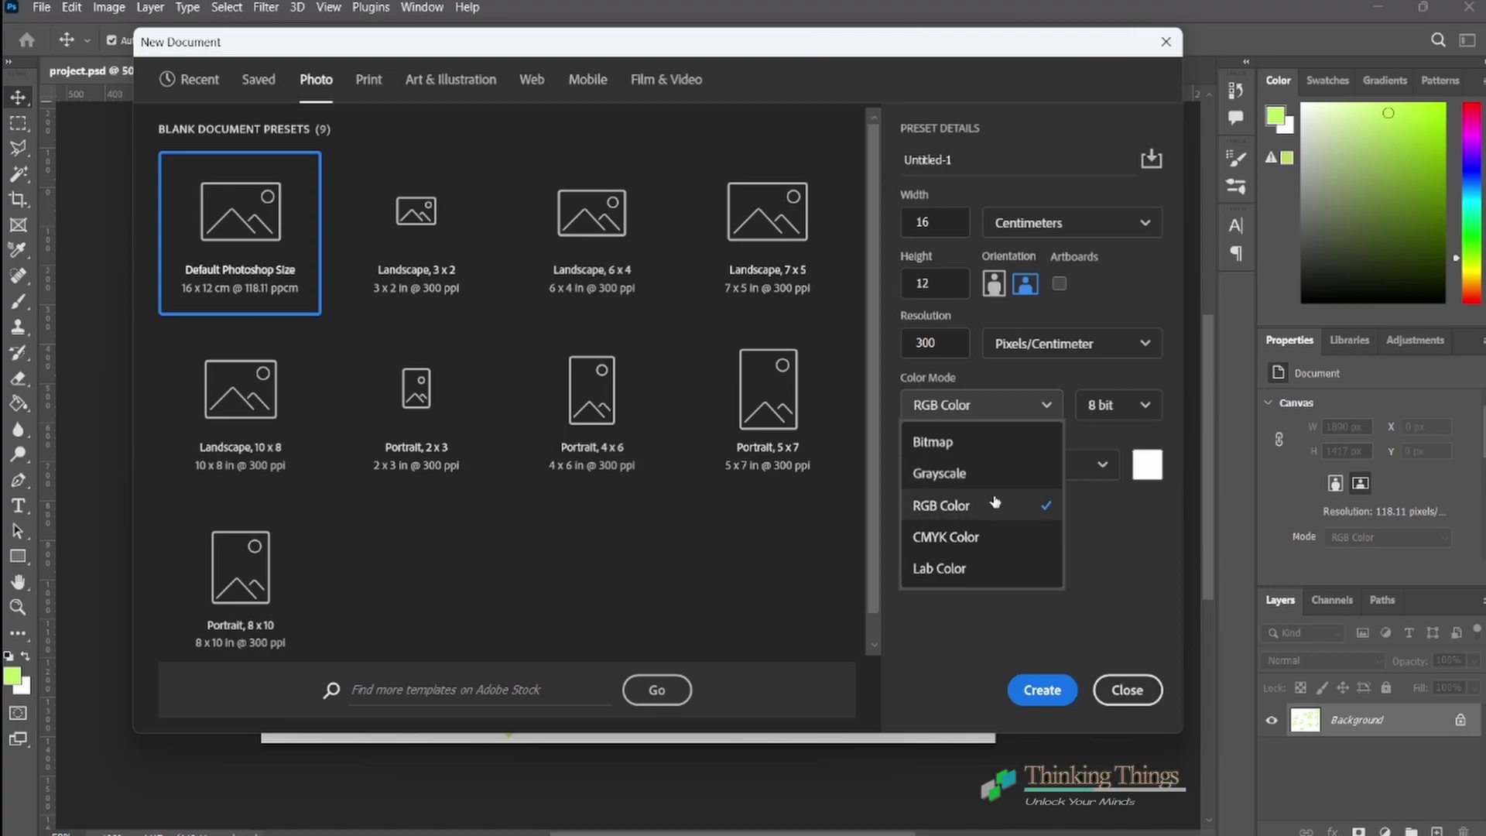
pyautogui.click(985, 541)
pyautogui.click(1012, 409)
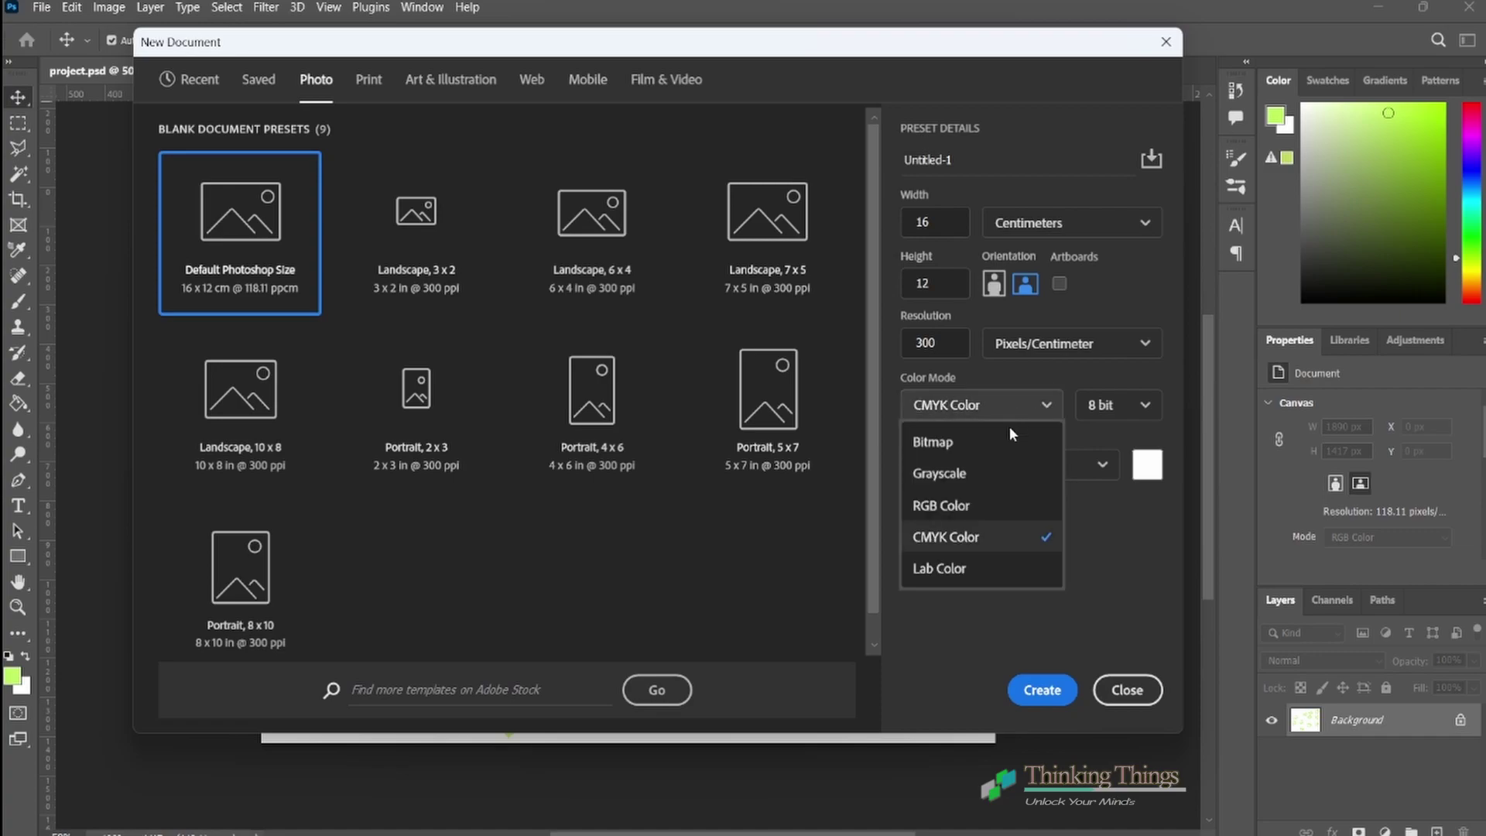
pyautogui.click(974, 512)
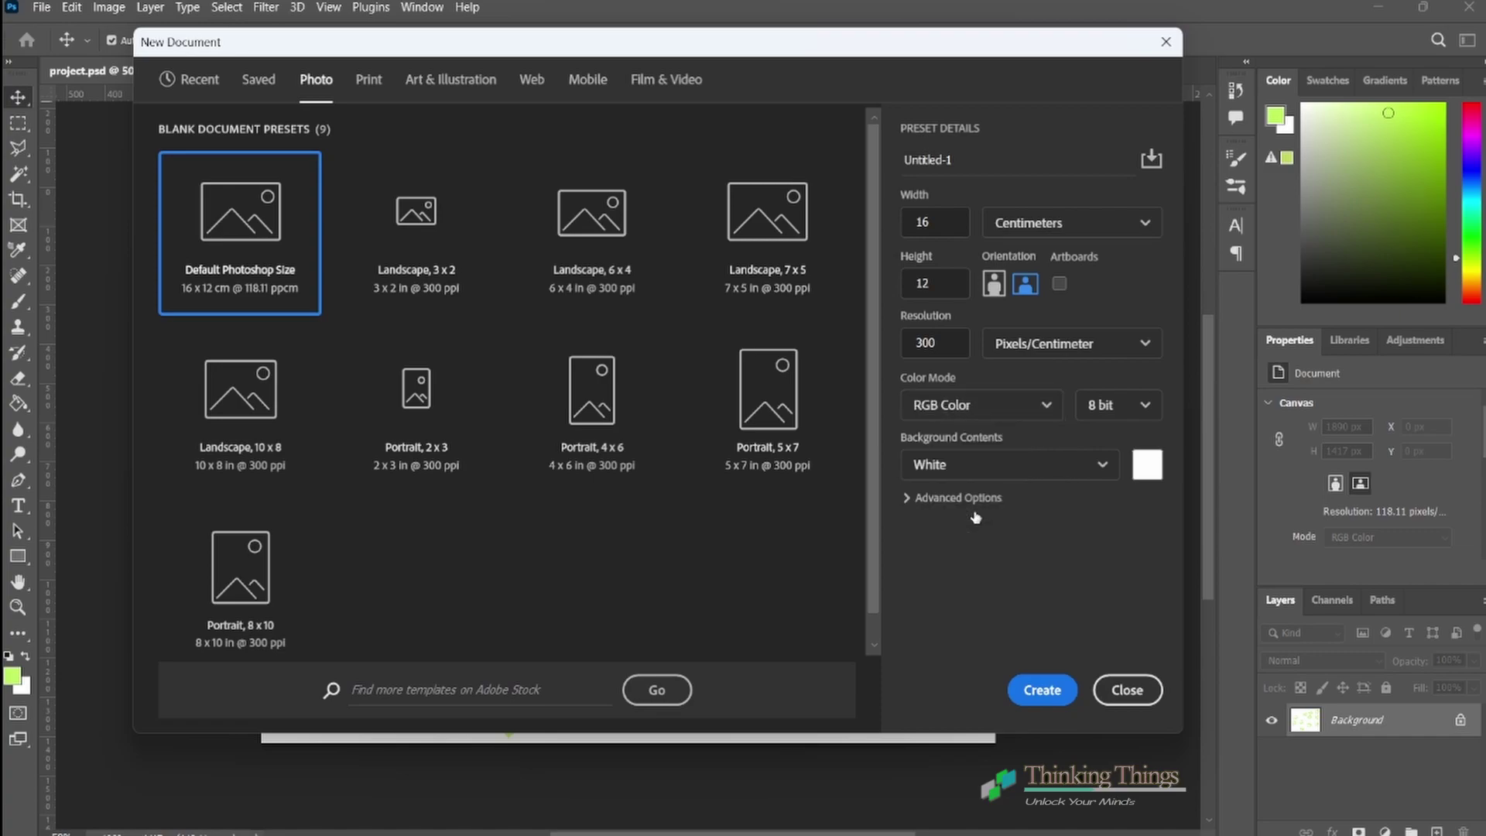
pyautogui.click(1142, 406)
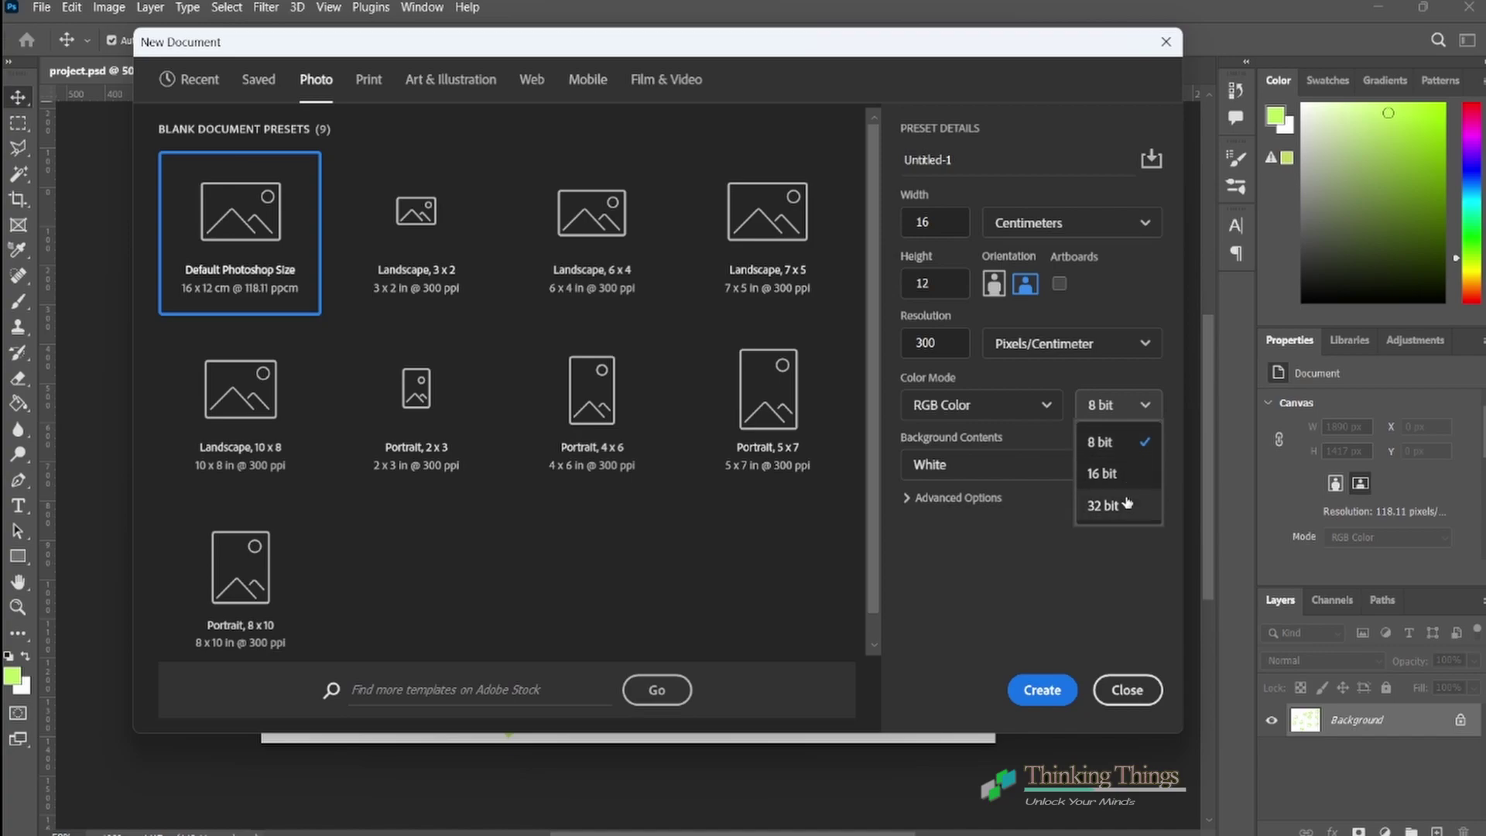
pyautogui.click(1128, 439)
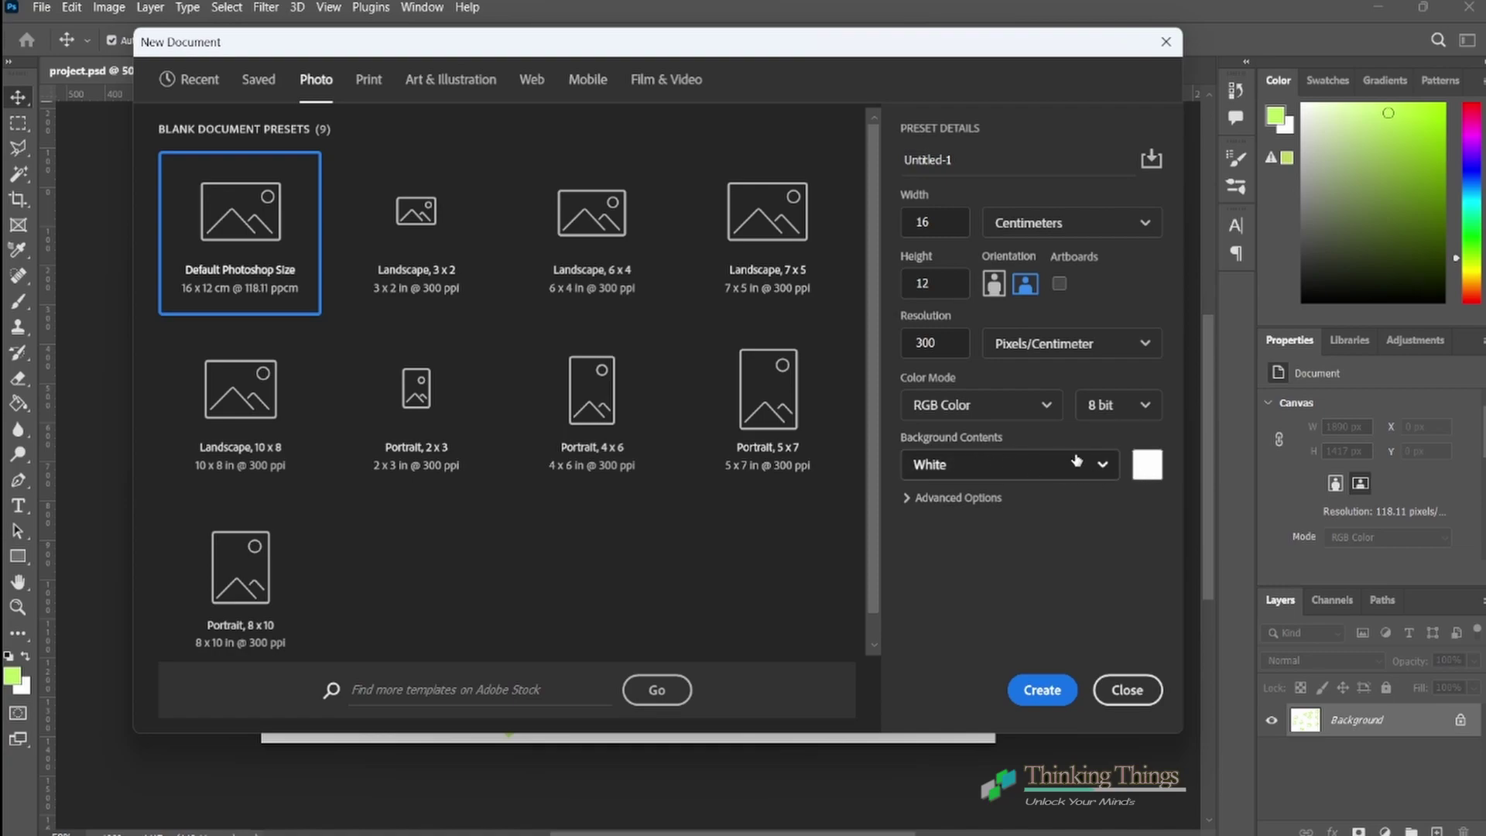
pyautogui.click(1101, 468)
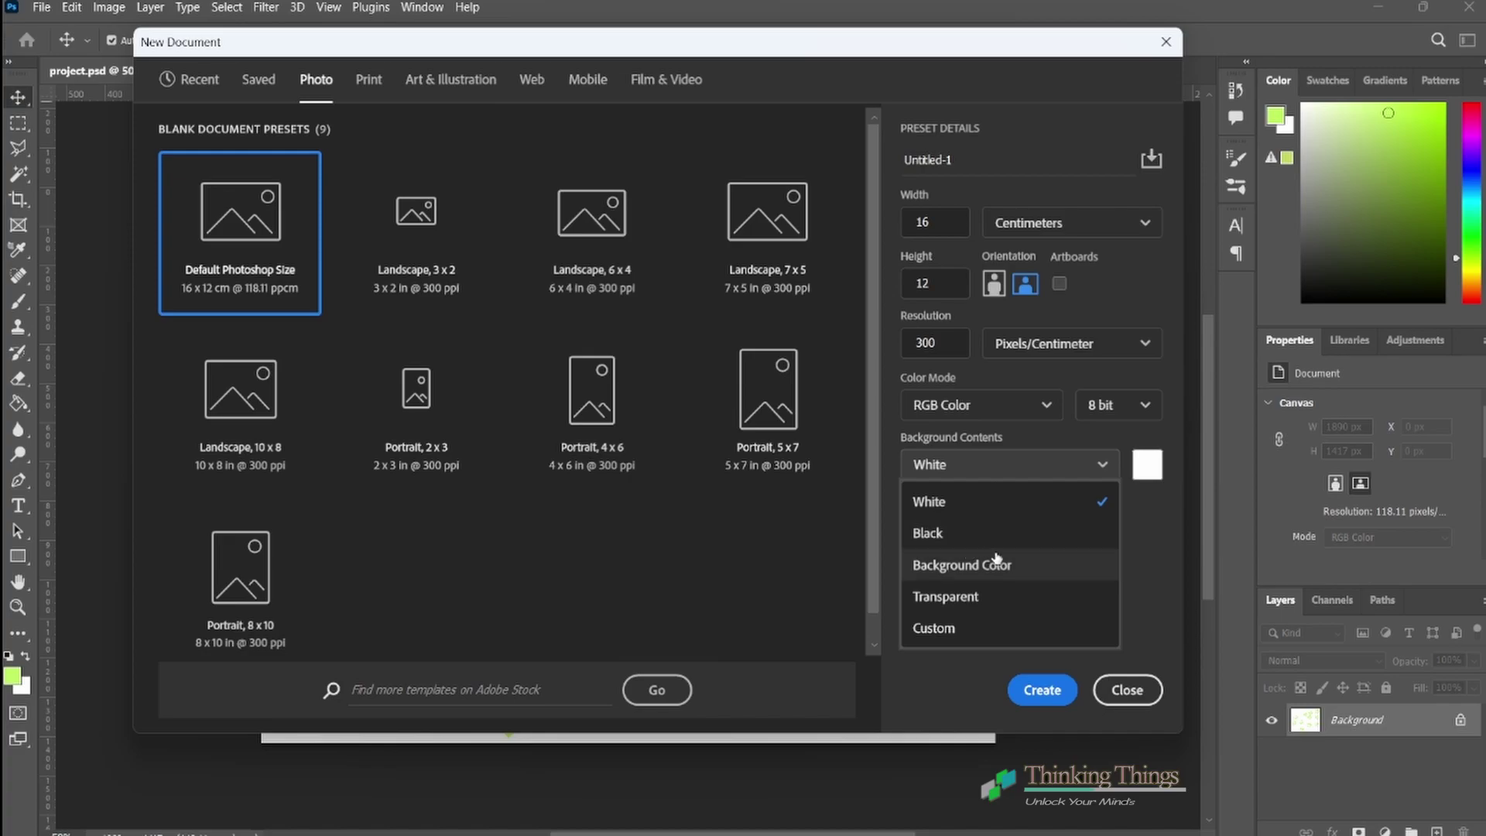
pyautogui.click(1073, 499)
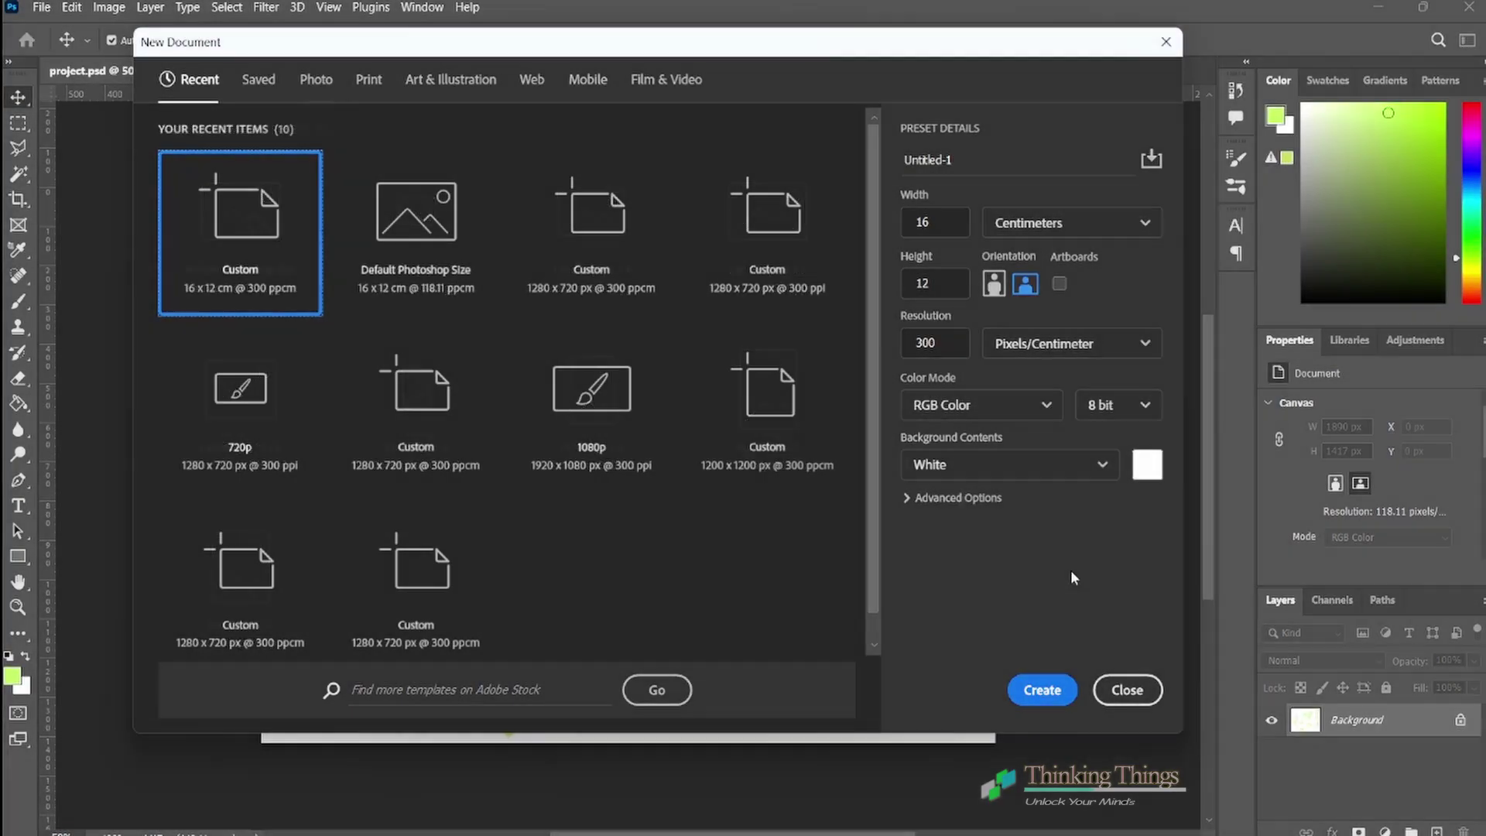
# Step: Create the blank 1920 × 1024 px document 'New' and close project.psd
pyautogui.click(1056, 691)
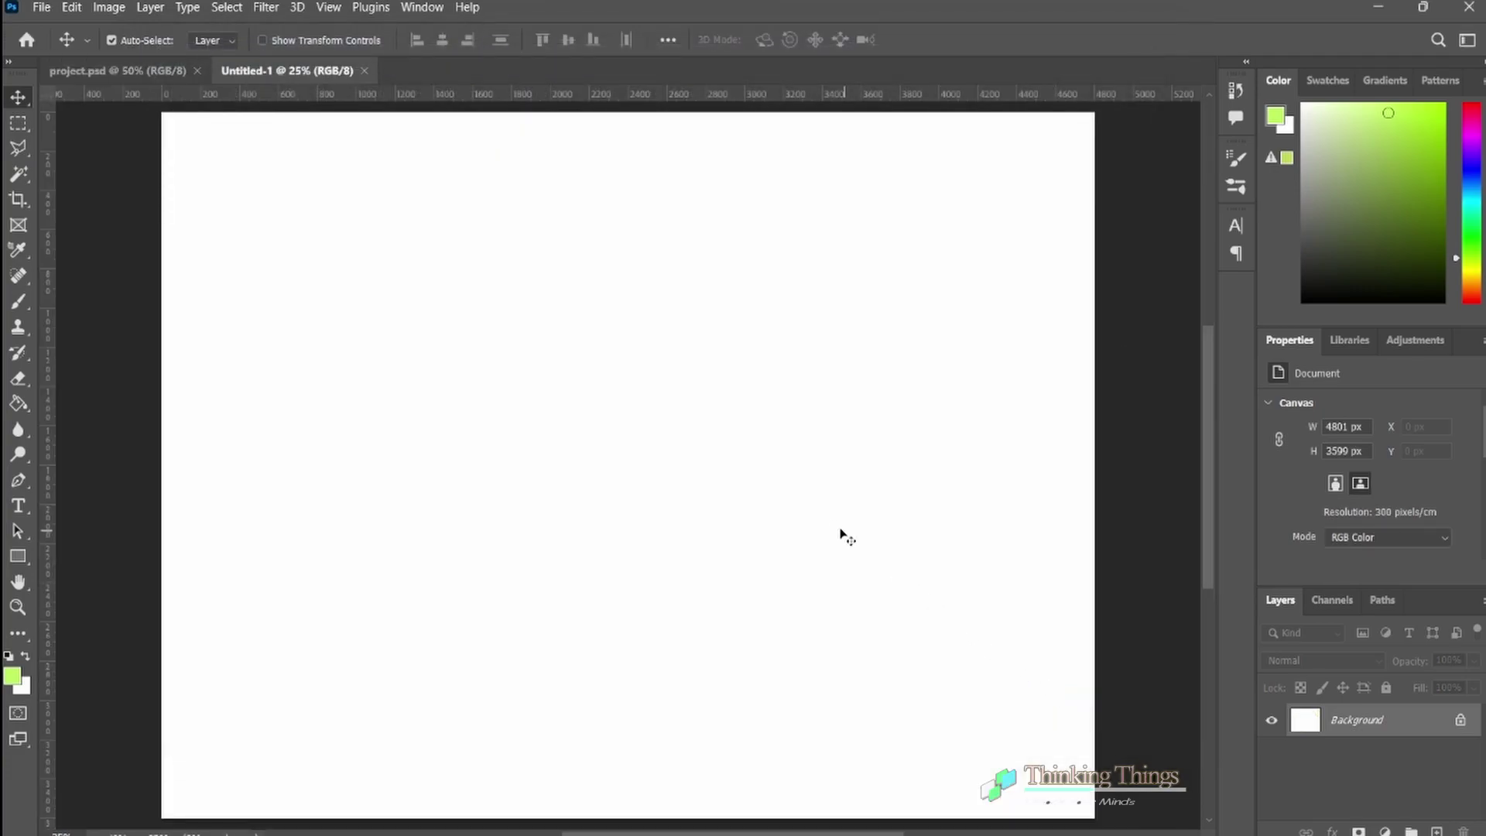
pyautogui.click(142, 69)
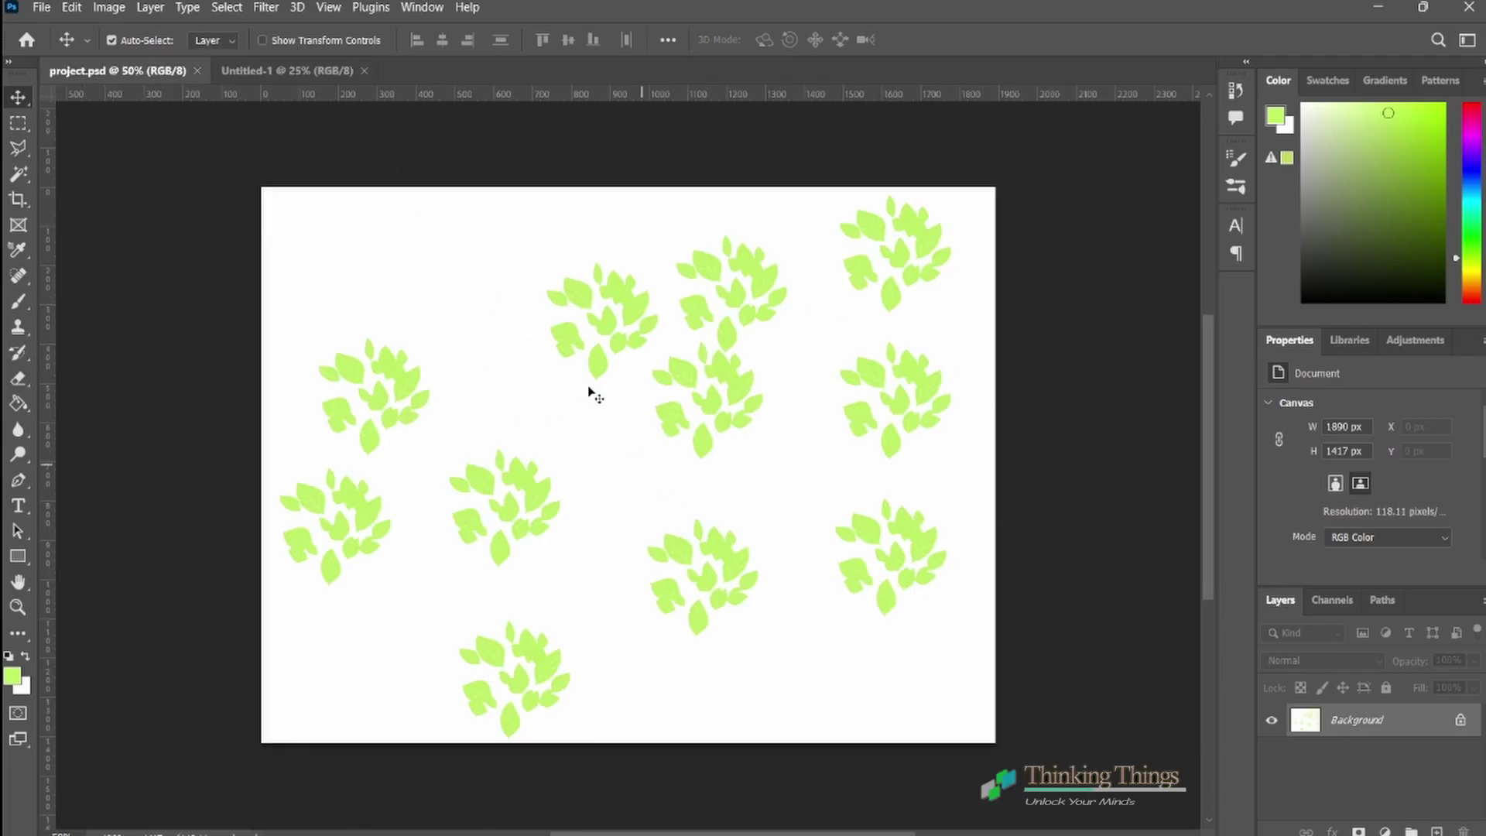
pyautogui.click(196, 71)
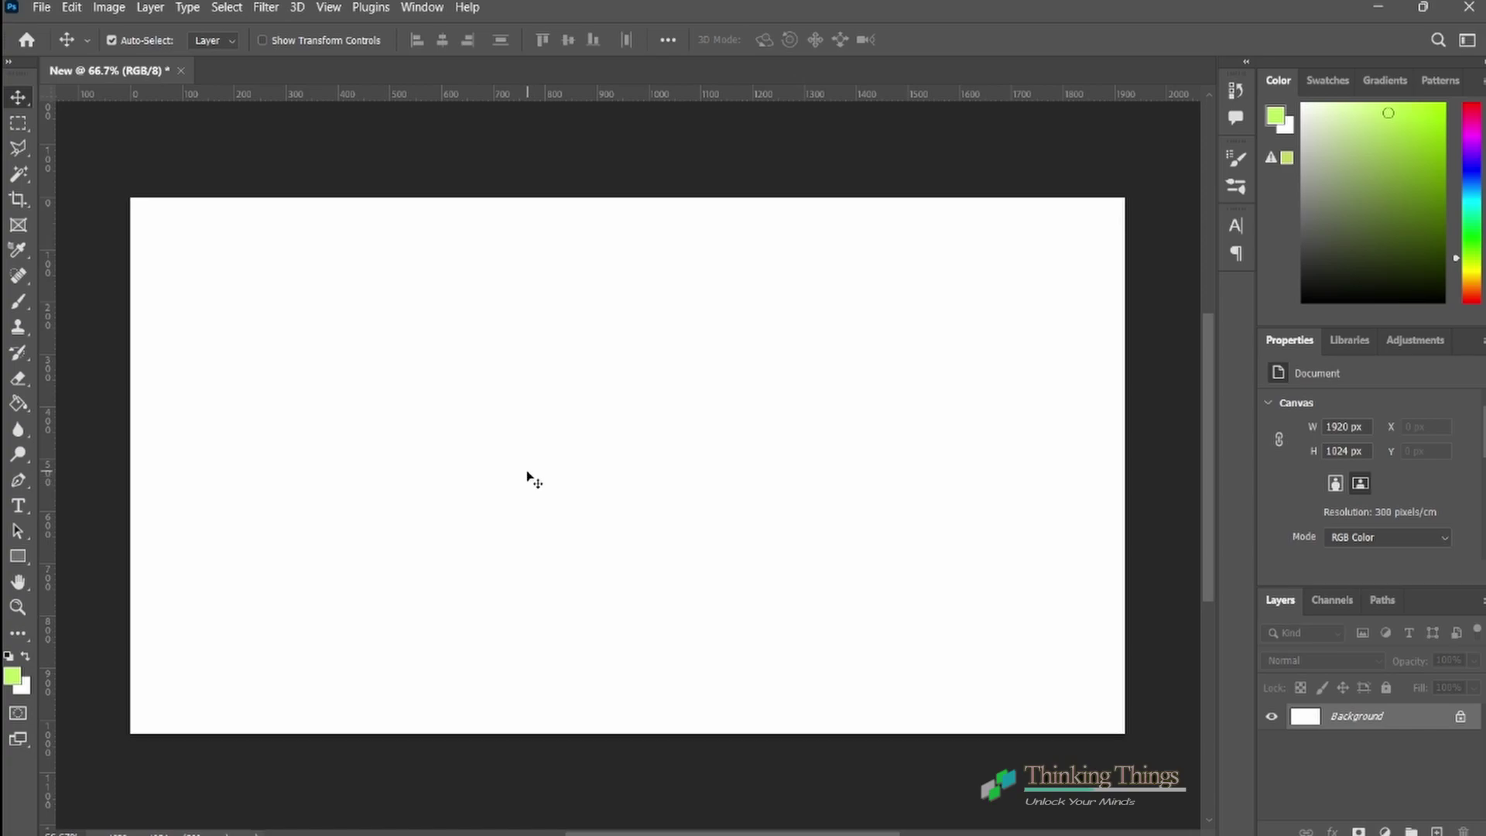
pyautogui.click(42, 8)
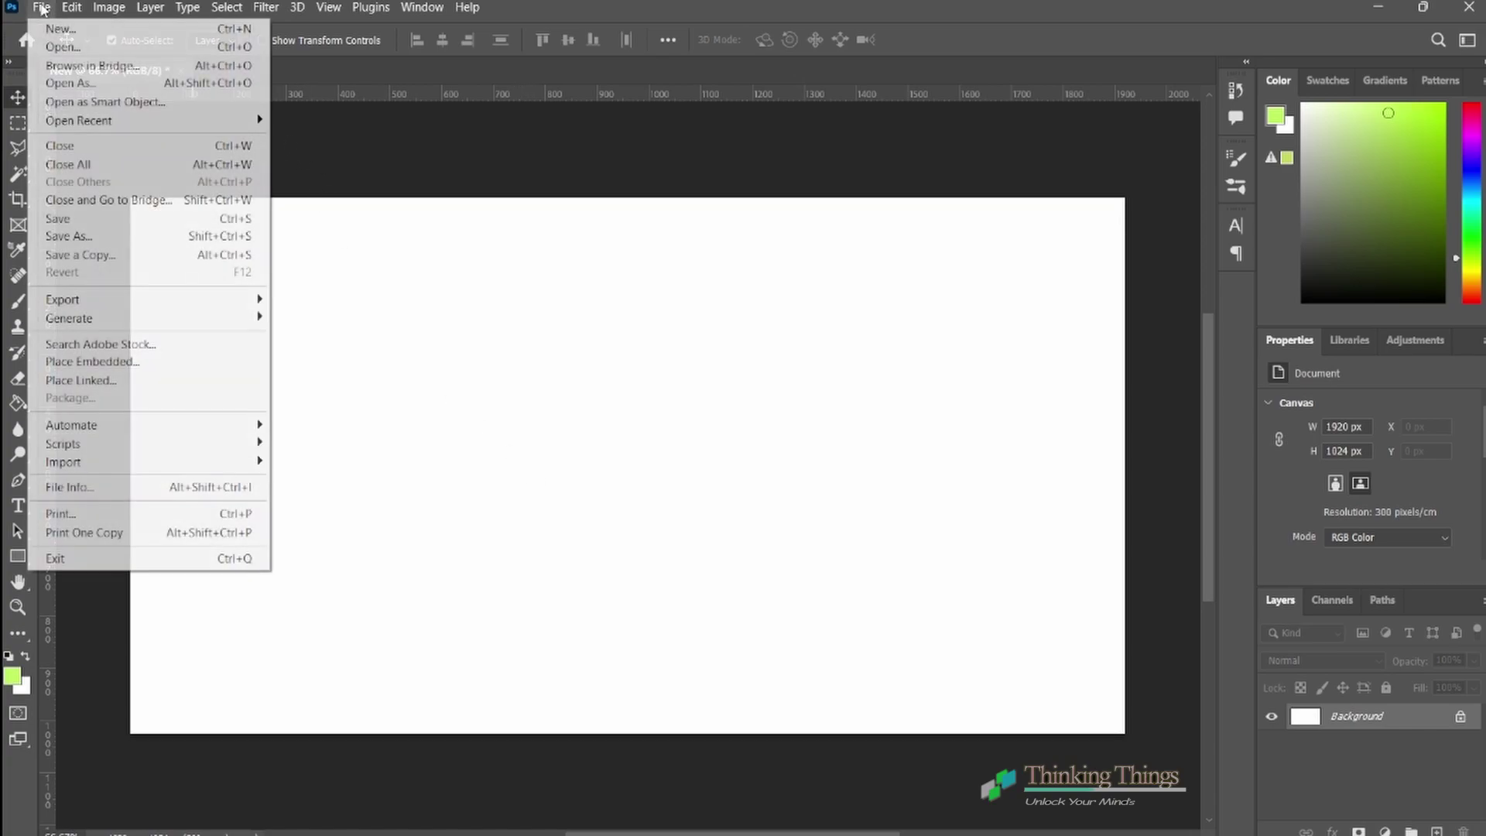
pyautogui.click(346, 178)
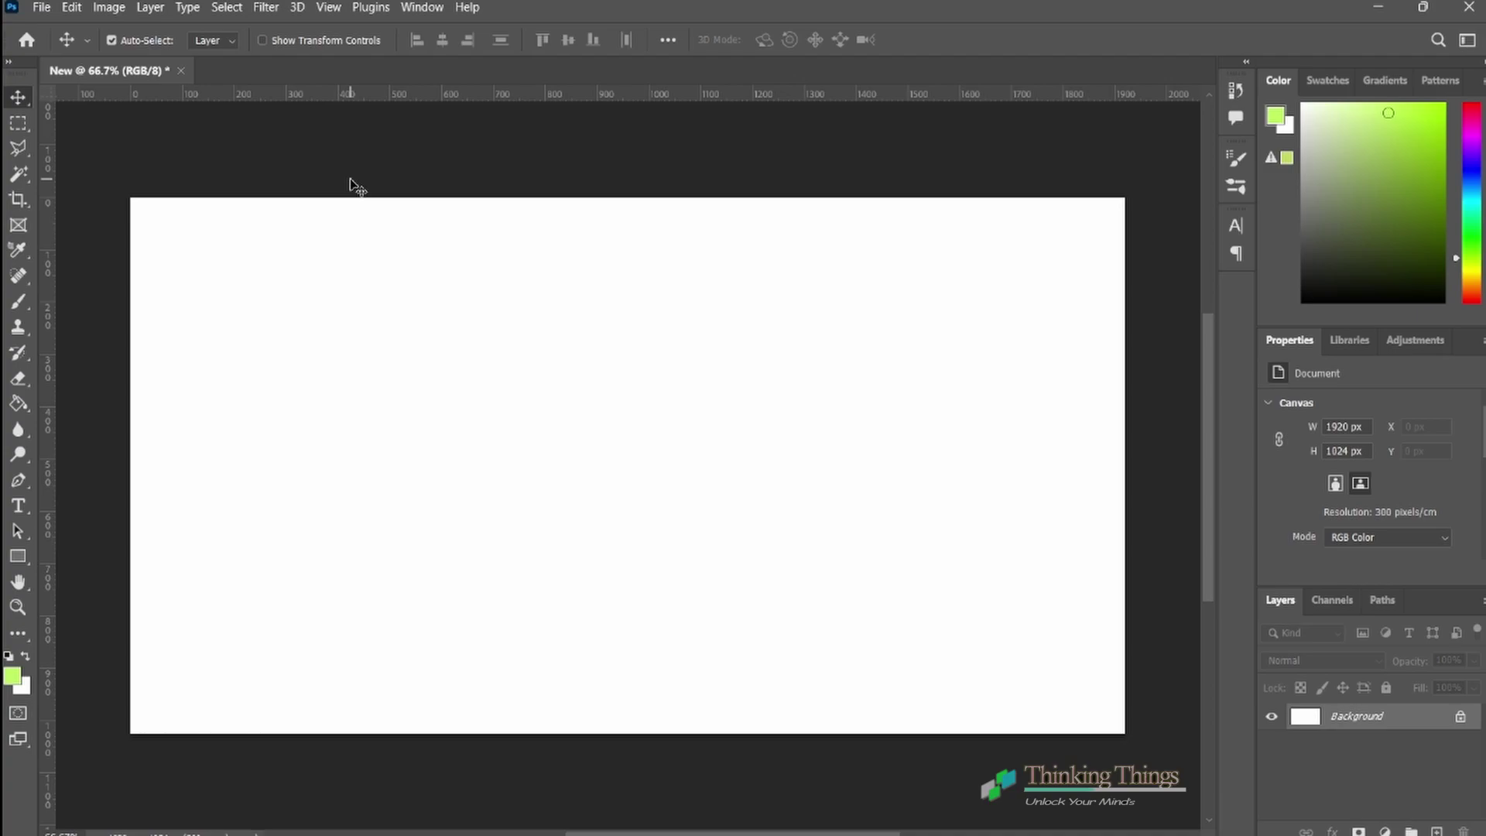
pyautogui.click(42, 7)
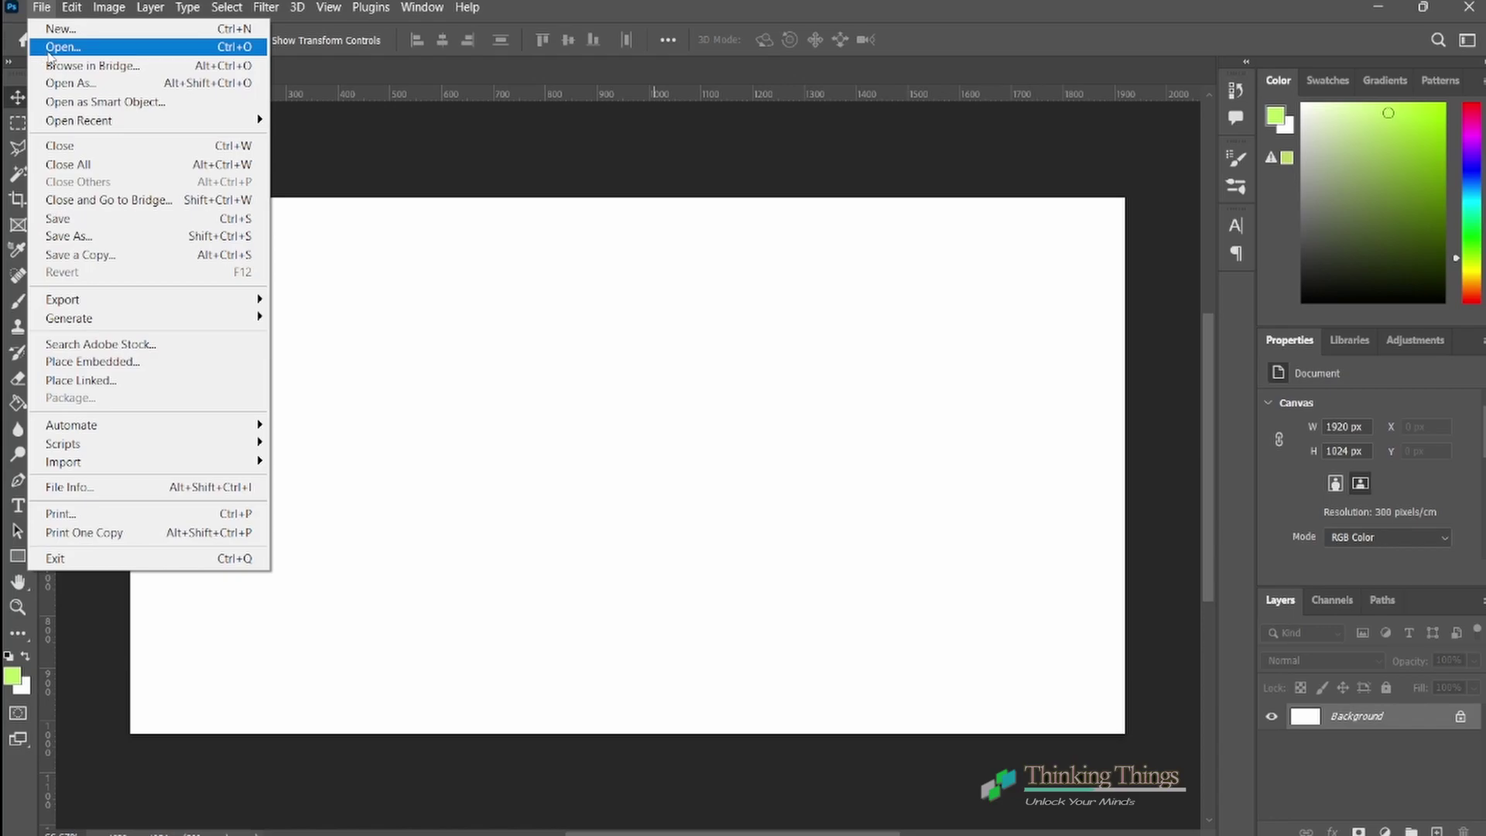
# Step: Open apples-and-orange.jpg from Downloads > project, browsing with large thumbnails
pyautogui.click(58, 47)
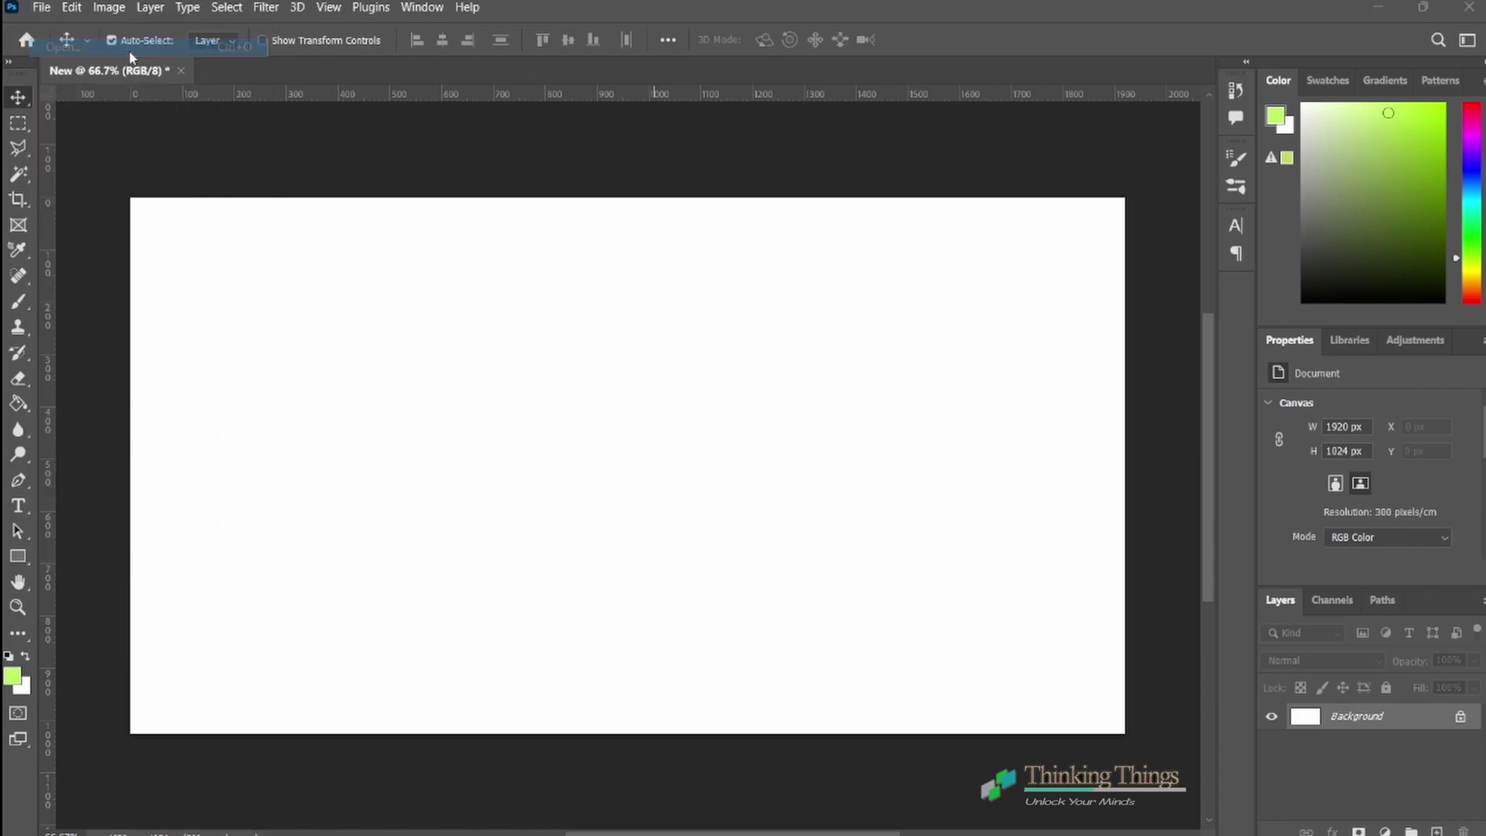
pyautogui.moveTo(540, 154); pyautogui.dragTo(542, 142)
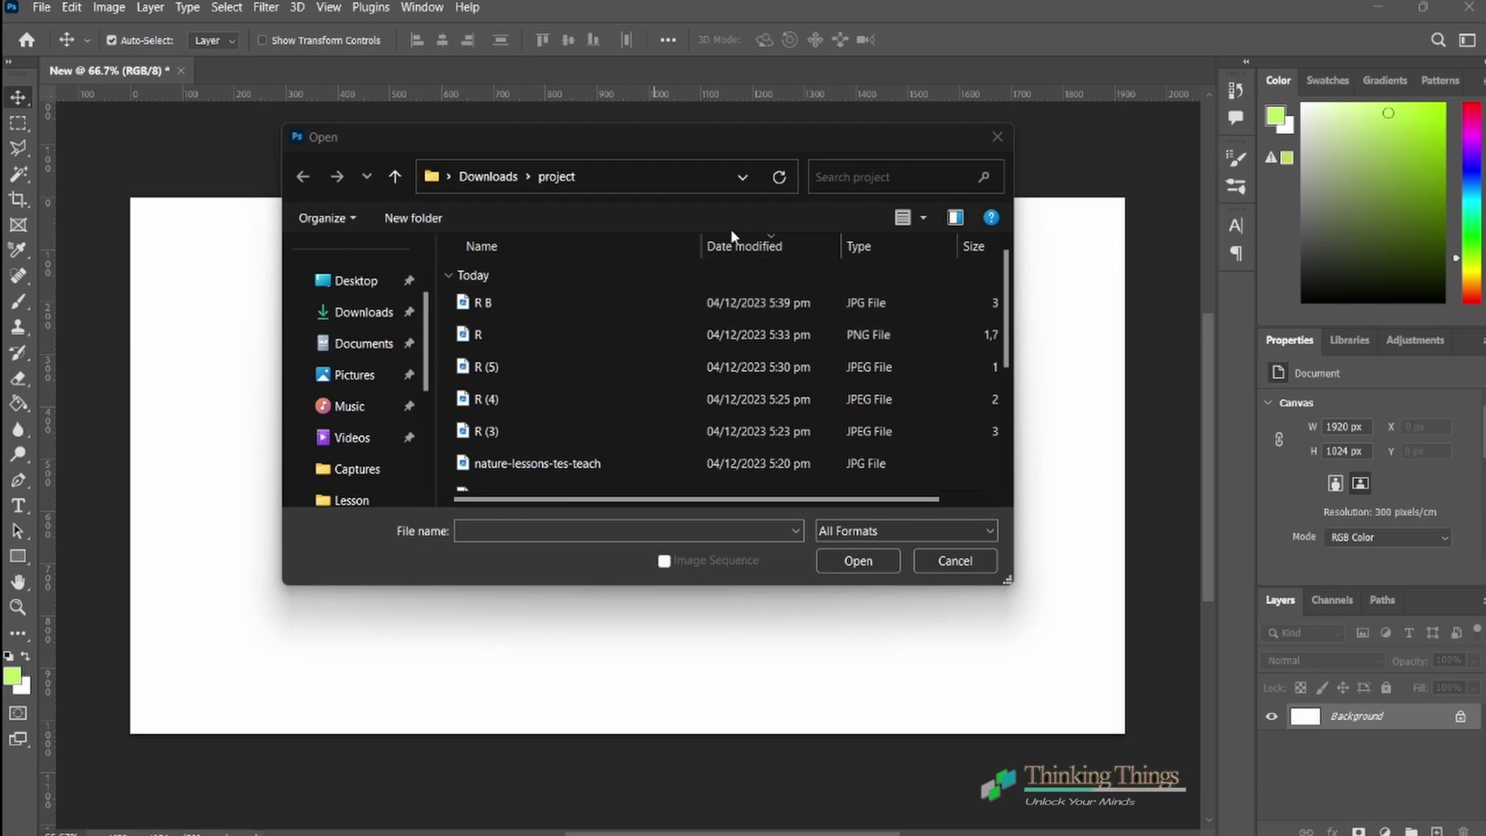
pyautogui.click(926, 223)
pyautogui.click(1021, 101)
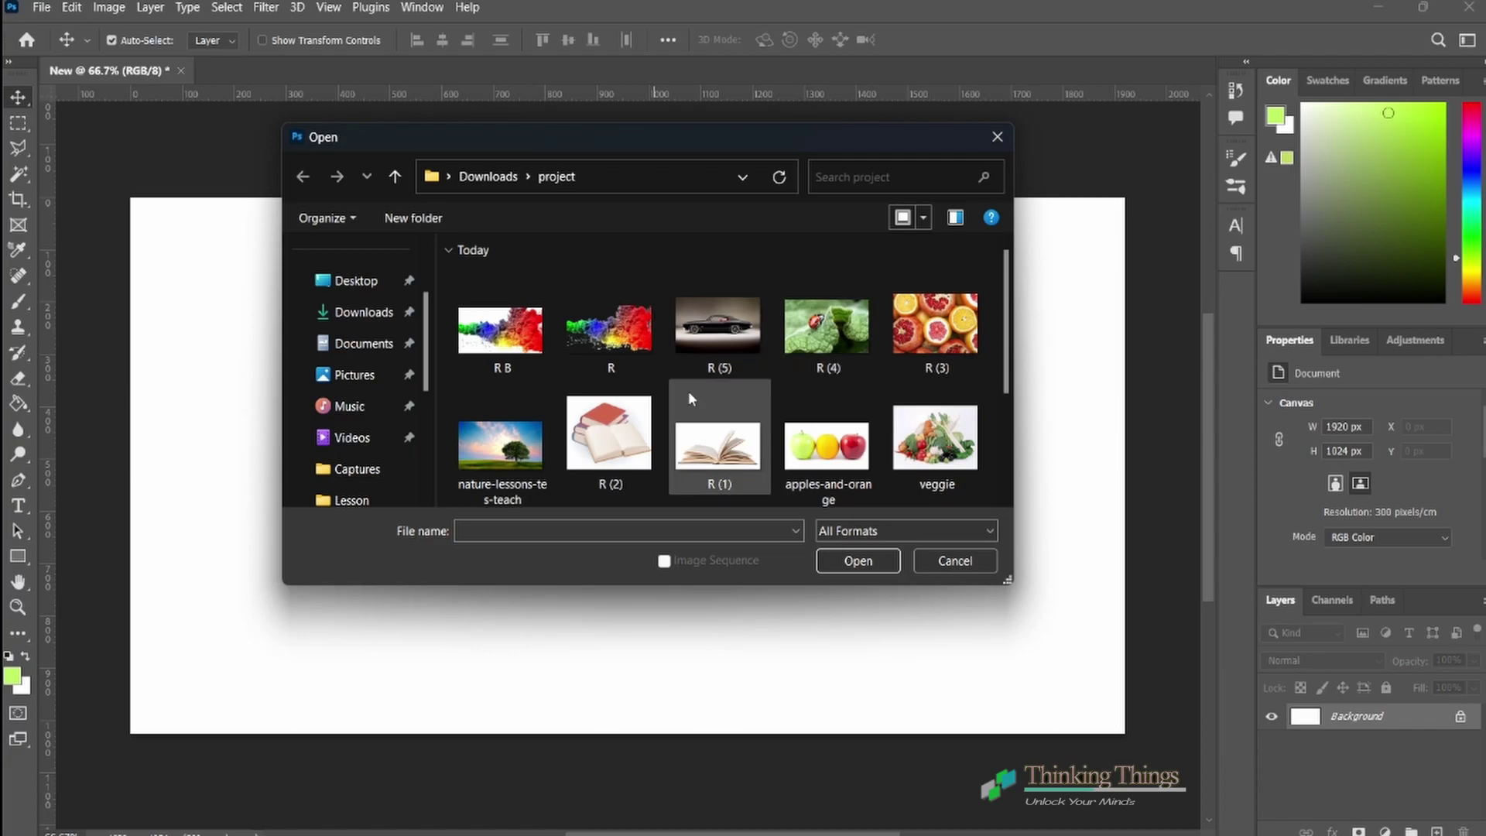
pyautogui.scroll(-1, 689, 392)
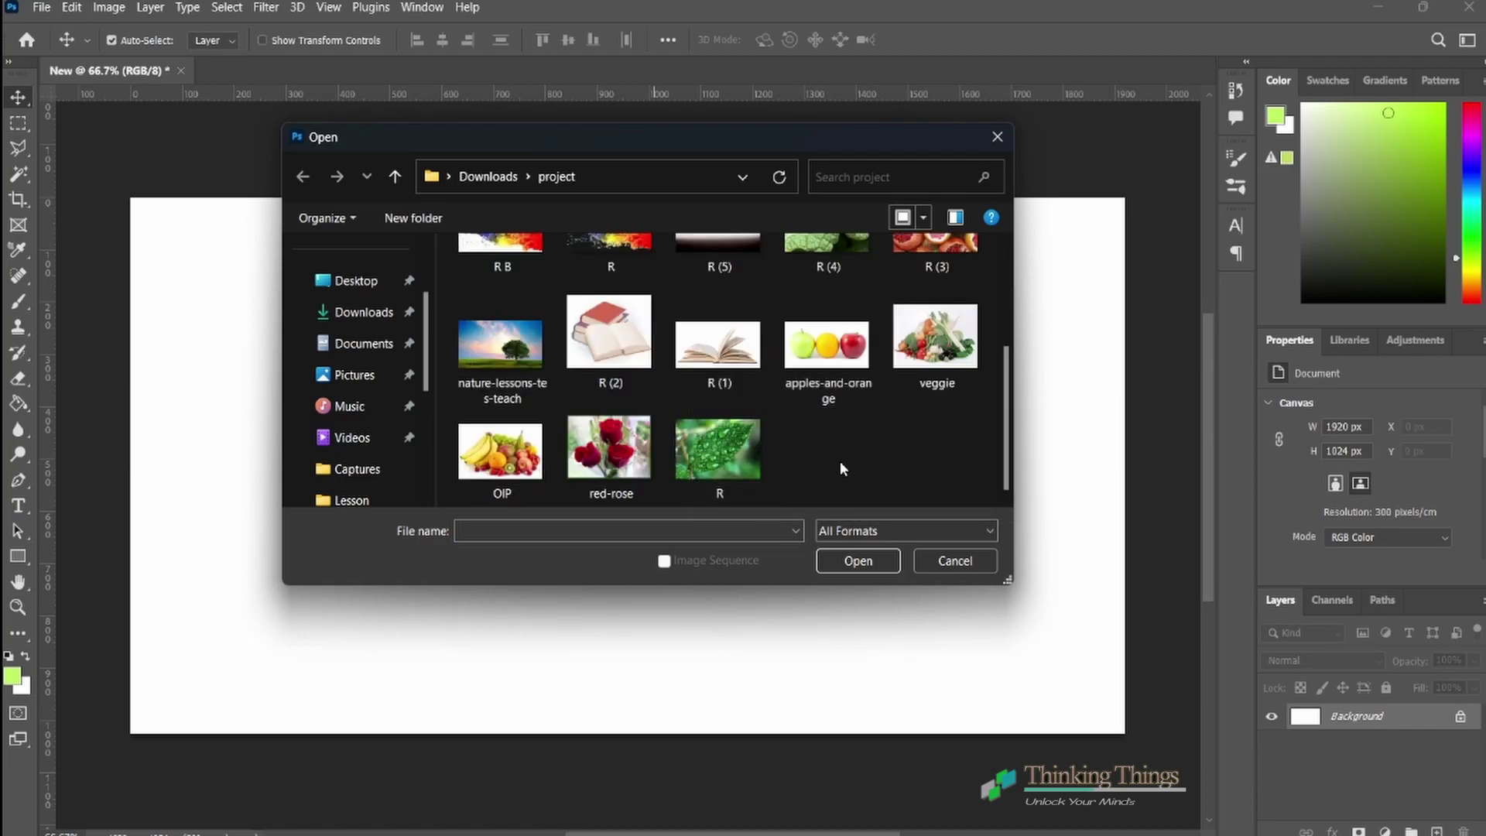
pyautogui.scroll(1, 842, 469)
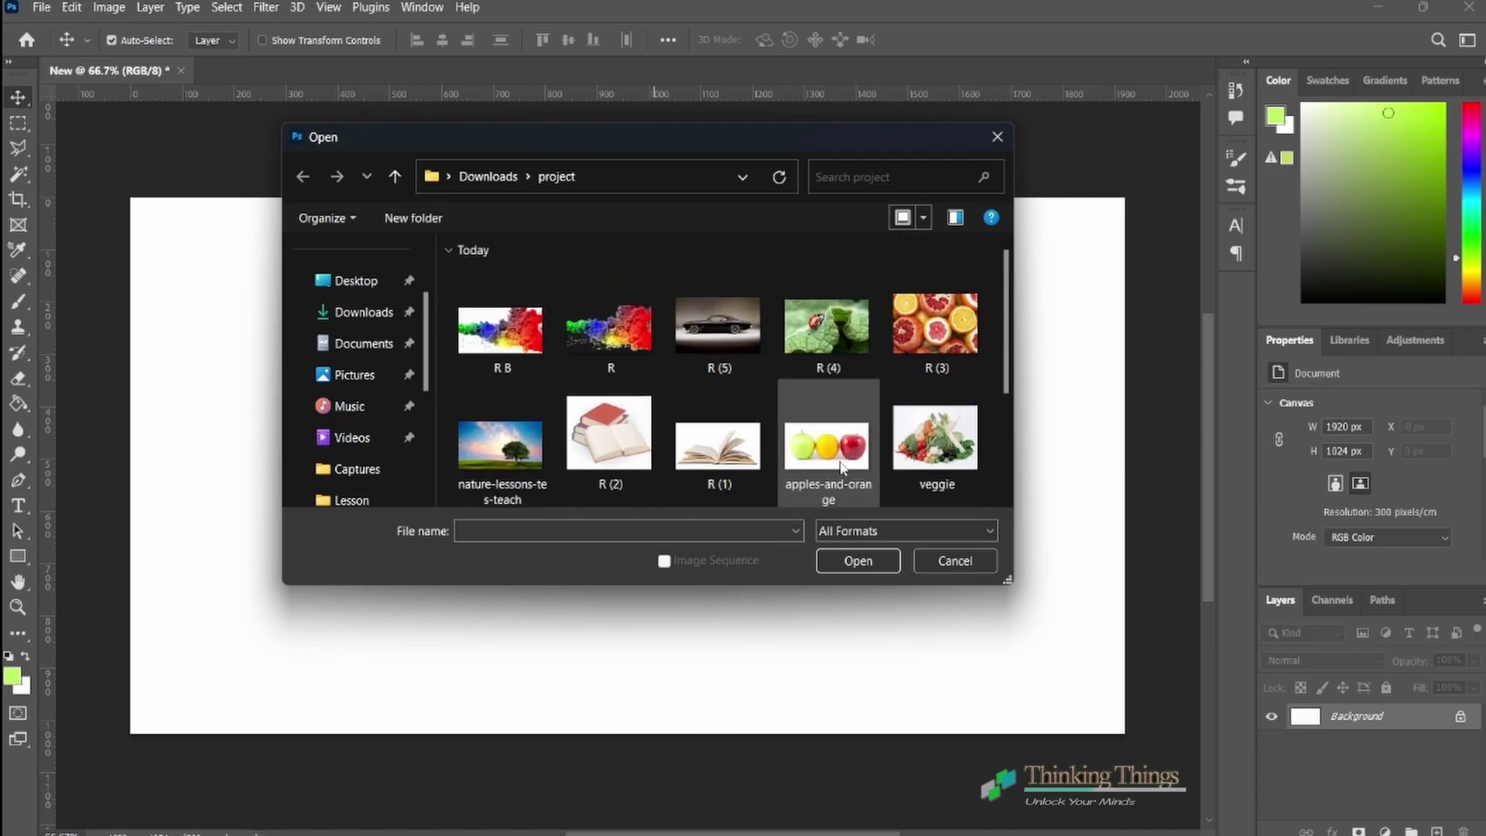
pyautogui.click(815, 394)
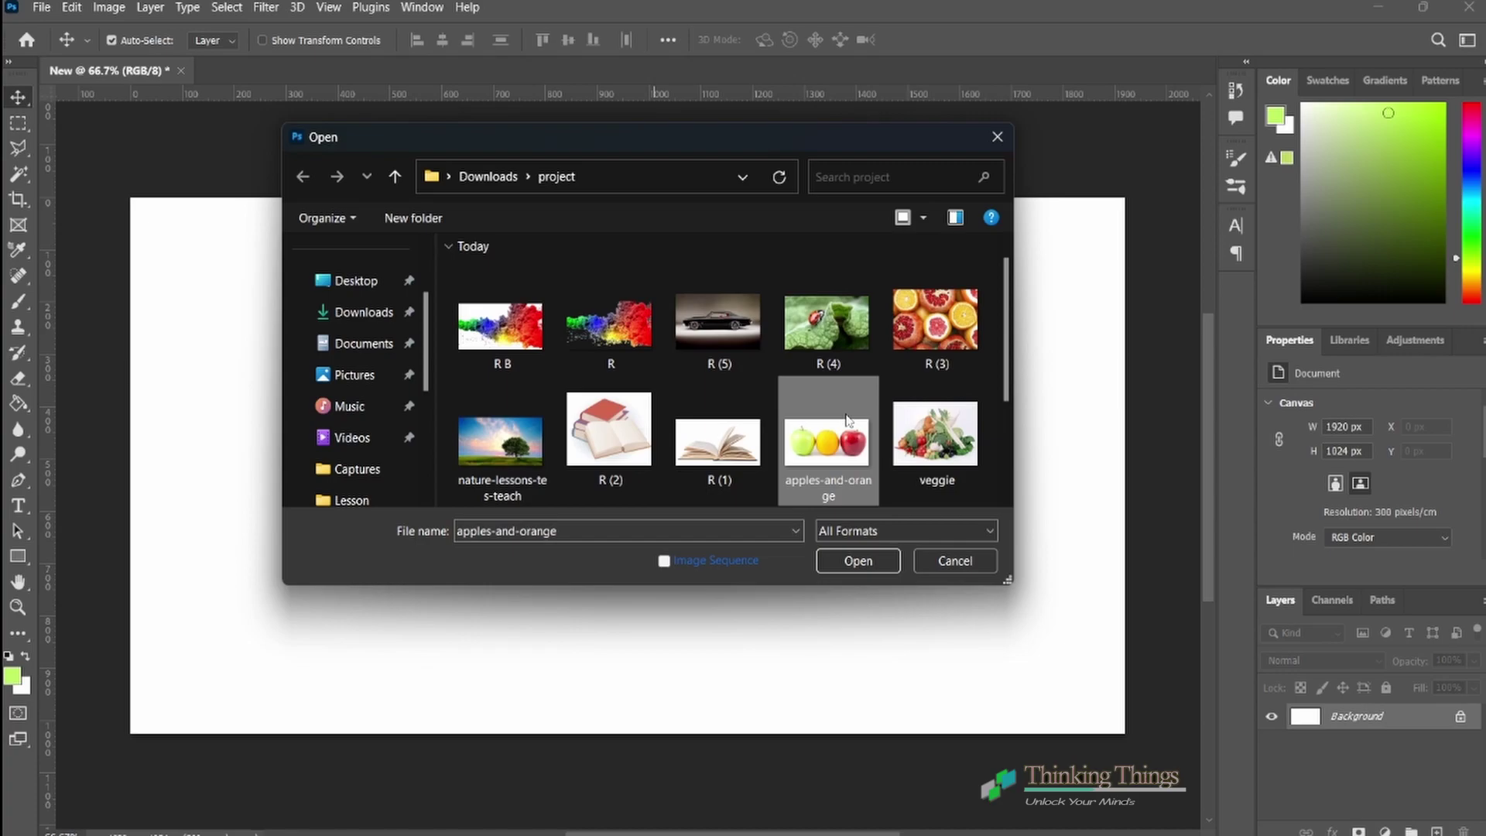
pyautogui.click(879, 563)
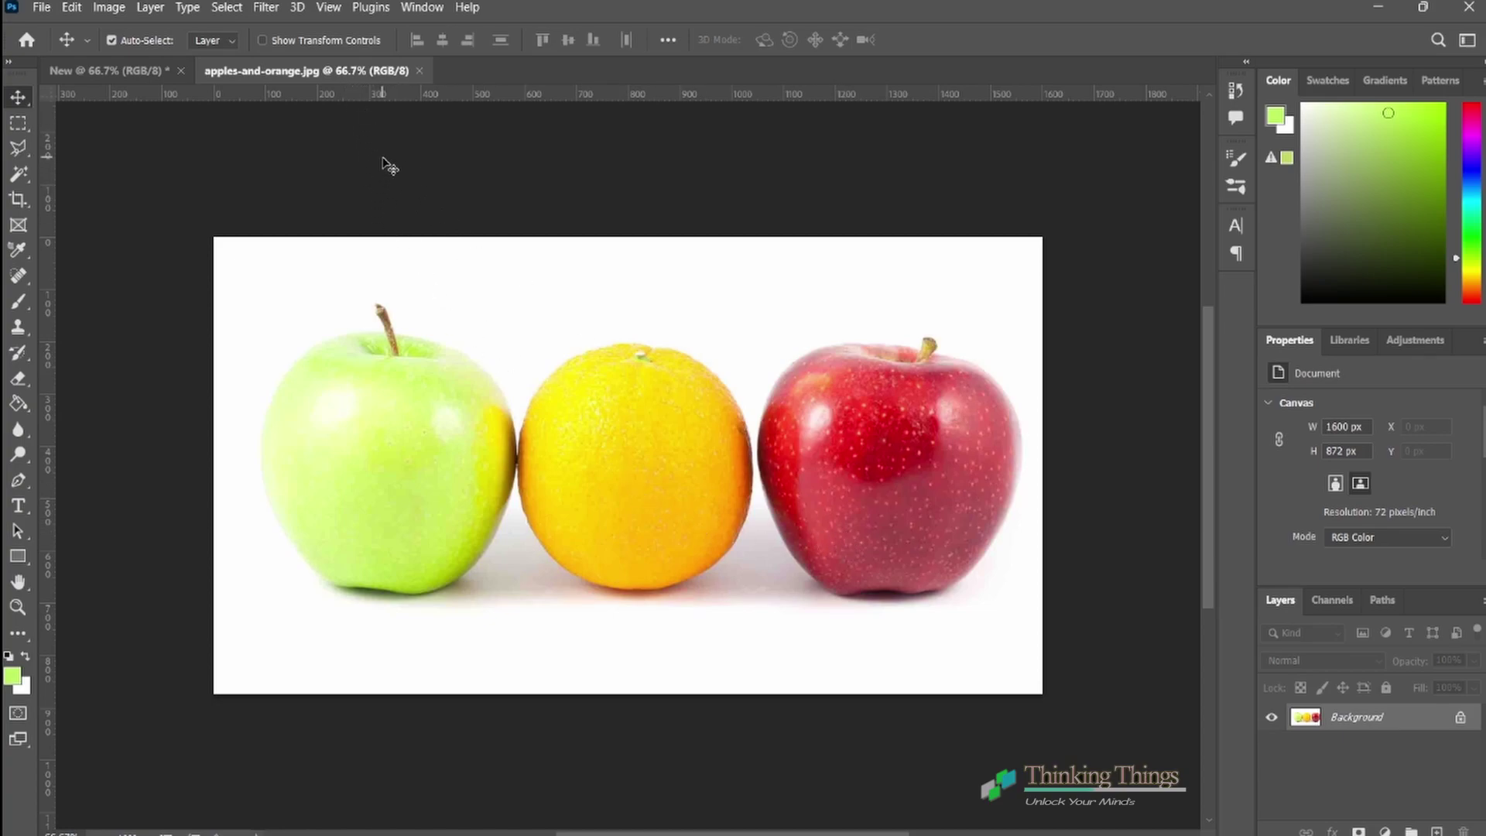
pyautogui.click(118, 70)
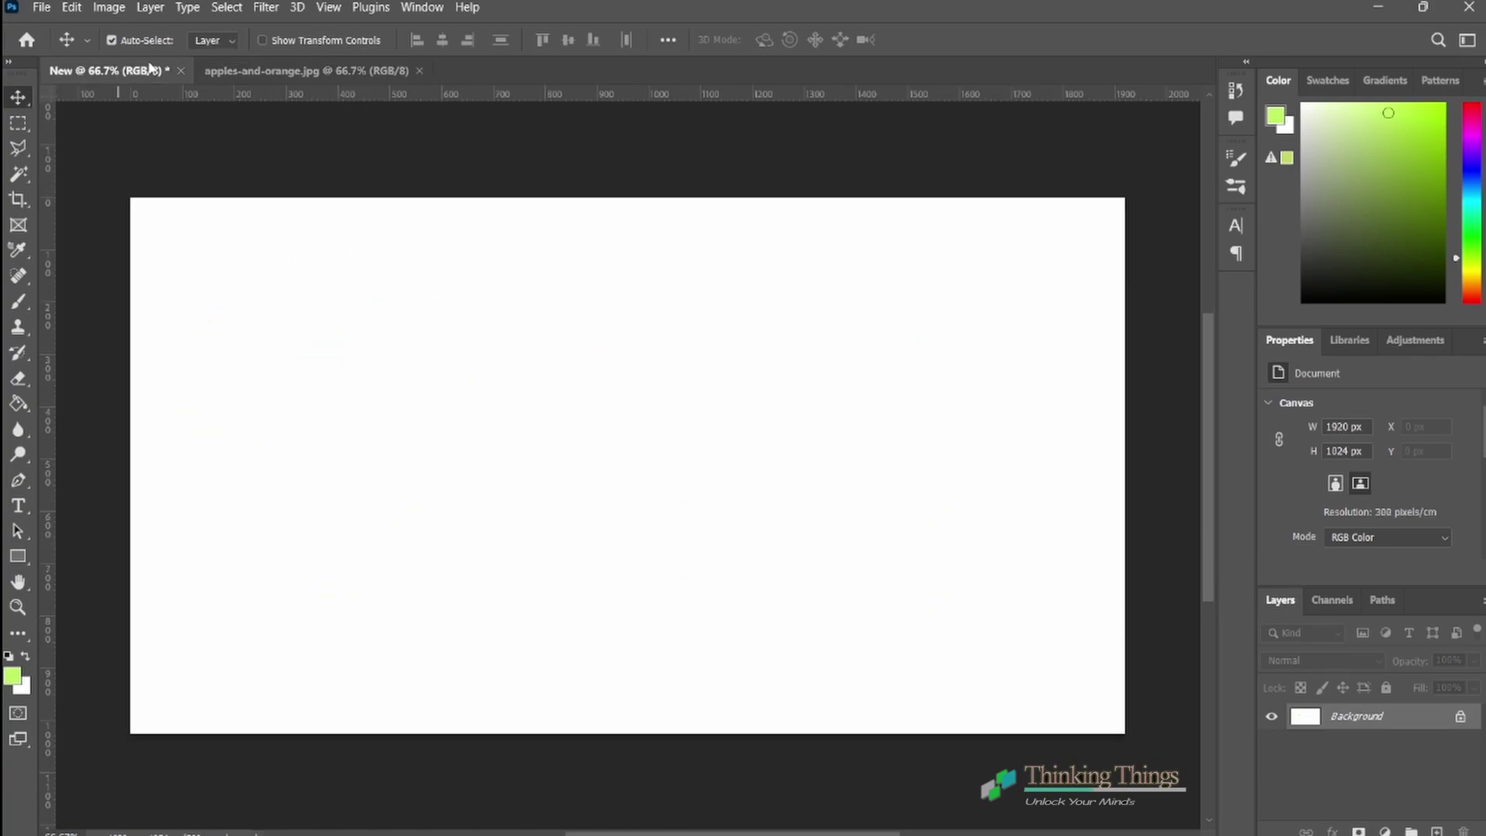
pyautogui.click(255, 71)
pyautogui.click(134, 72)
pyautogui.click(342, 71)
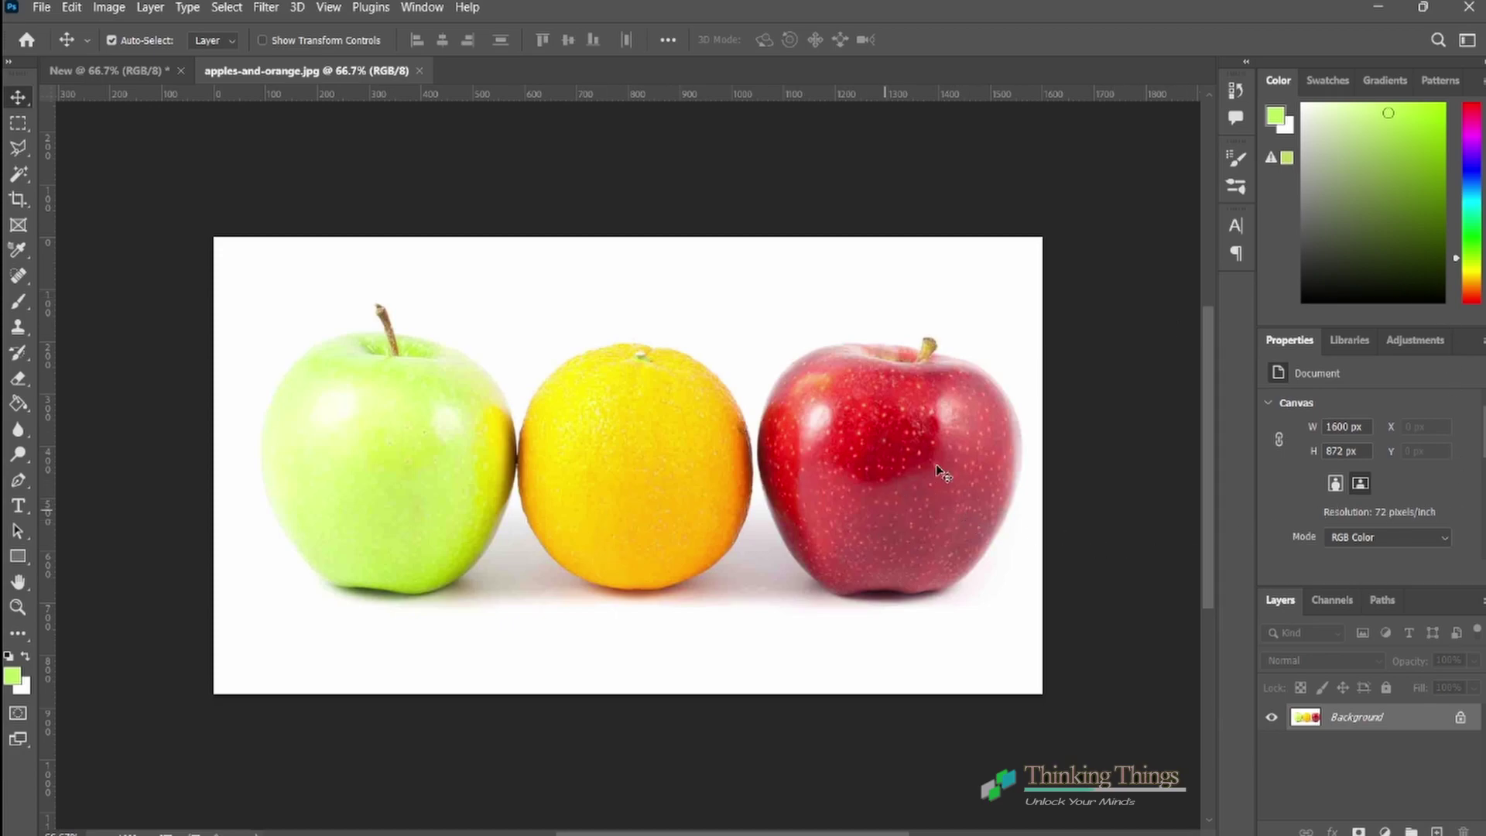
# Step: Change the apples-and-orange canvas height from 872 to 1080 px, leaving the colour mode unchanged
pyautogui.click(1440, 537)
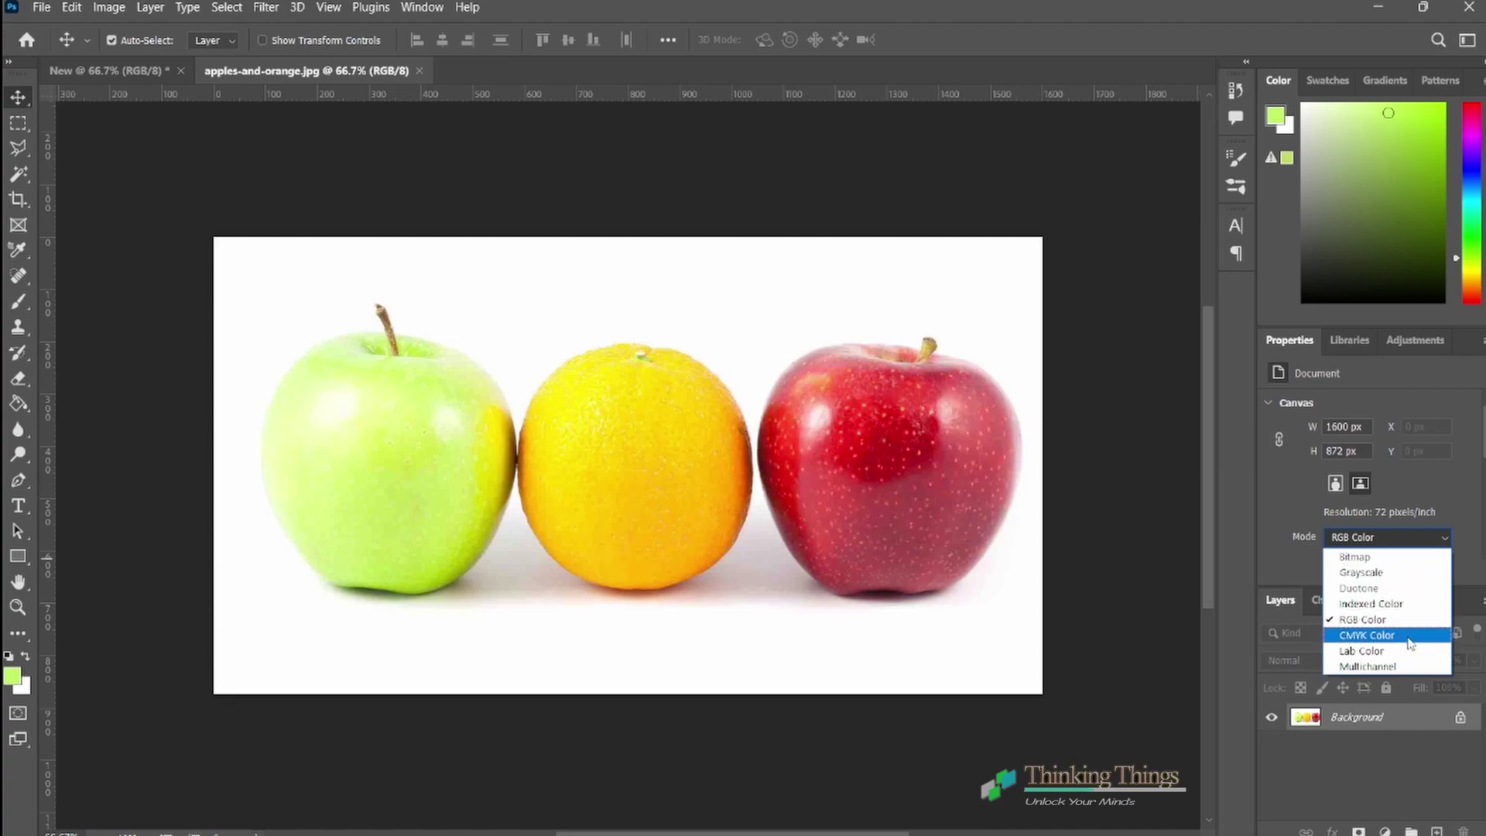
pyautogui.click(1167, 452)
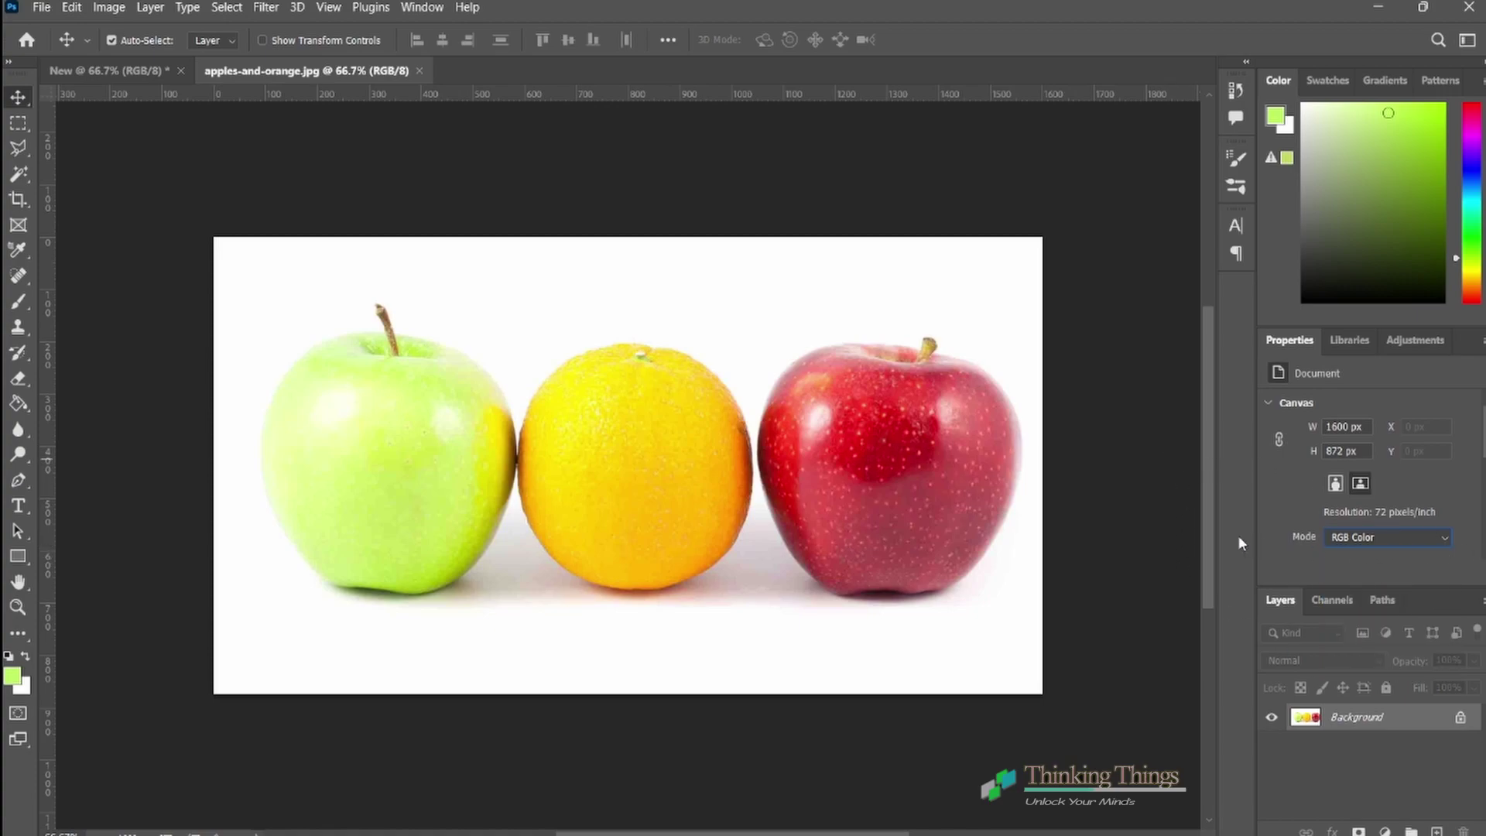
pyautogui.scroll(-1, 1135, 451)
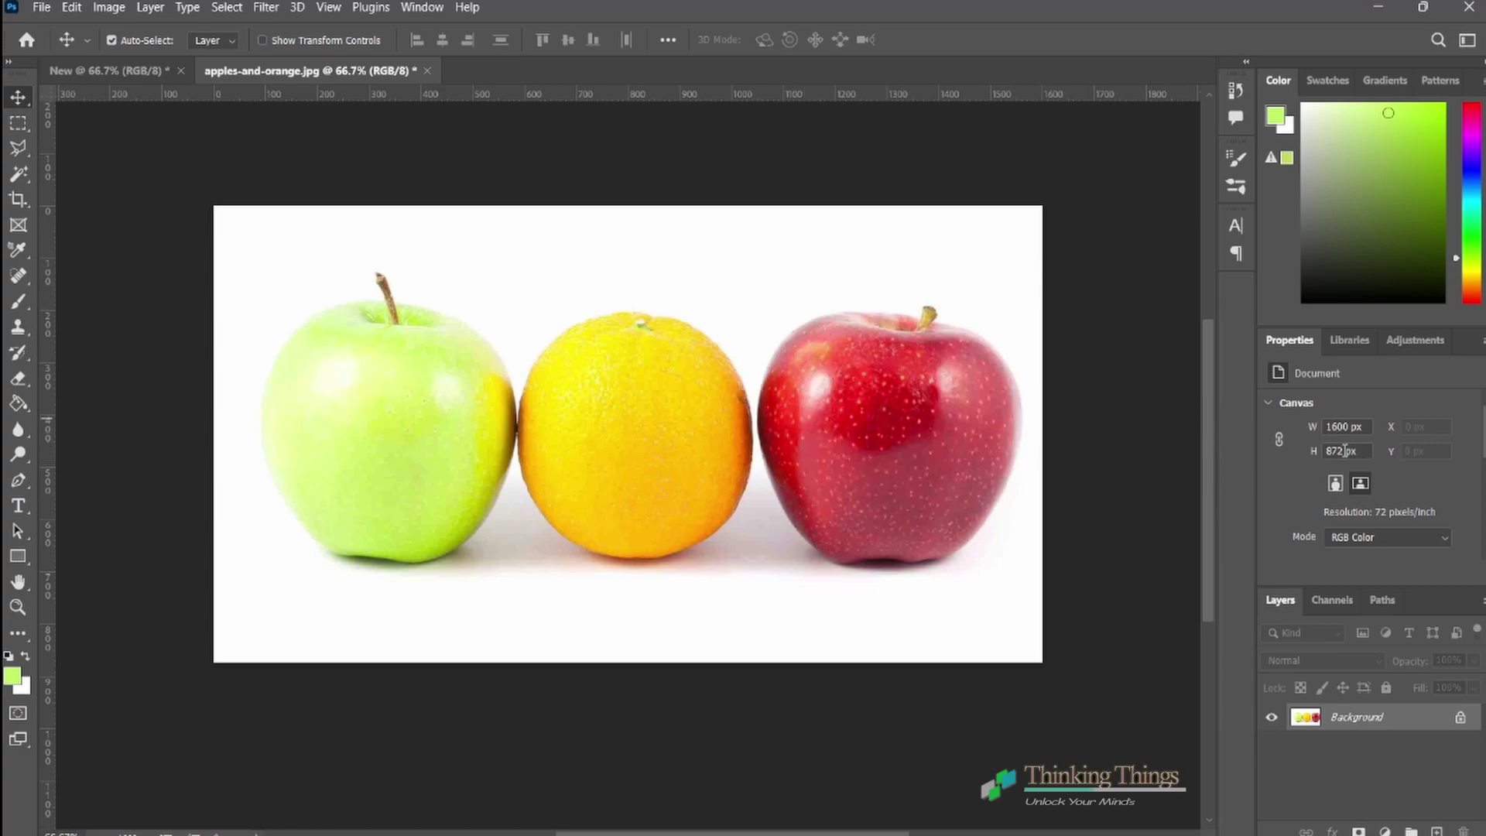
pyautogui.press('BackSpace')
pyautogui.press('BackSpace')
pyautogui.press('BackSpace')
pyautogui.write('10')
pyautogui.write('80')
pyautogui.press('Return')
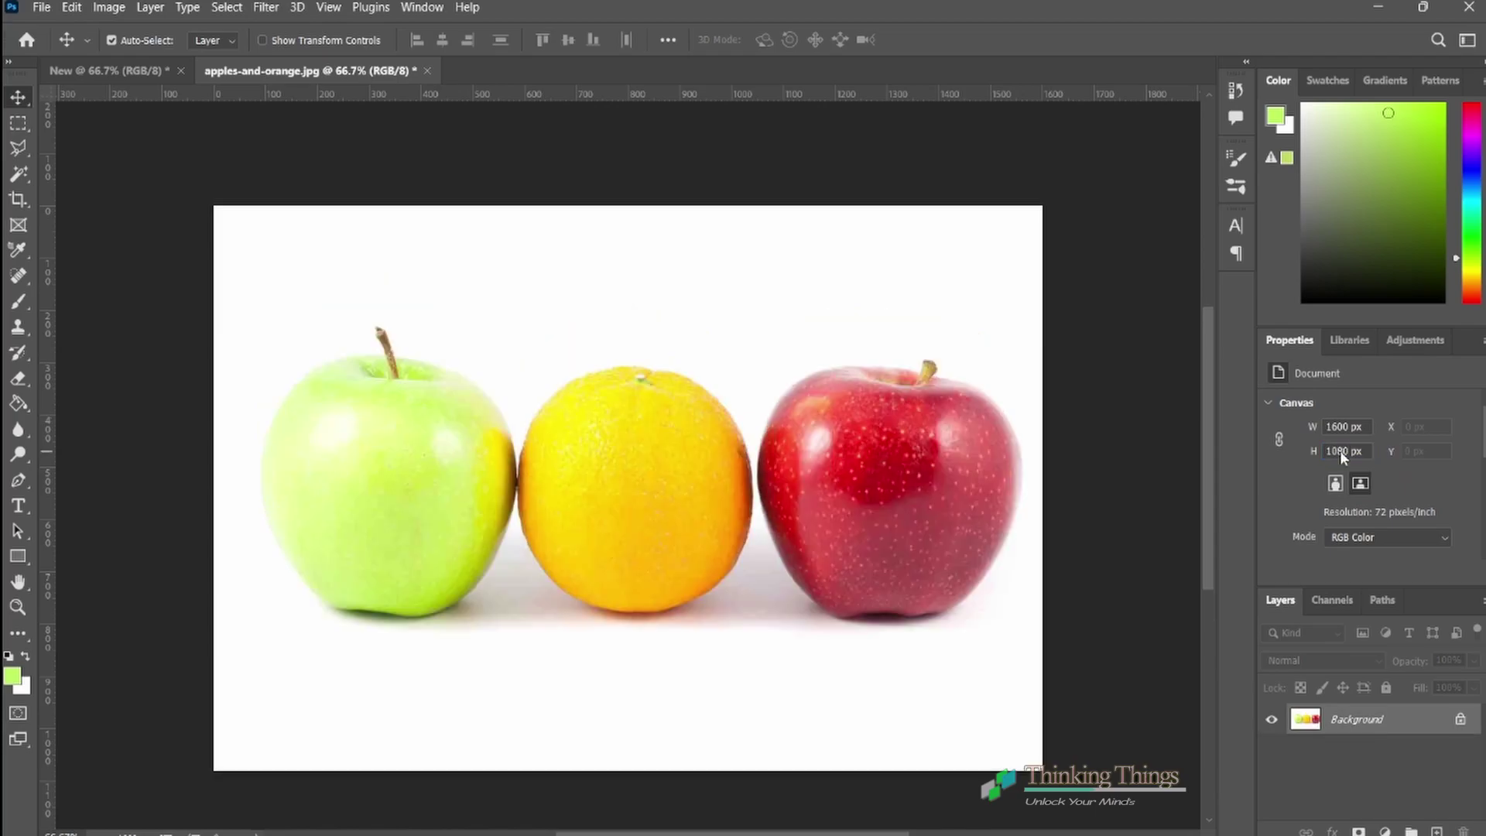
pyautogui.scroll(-3, 1118, 496)
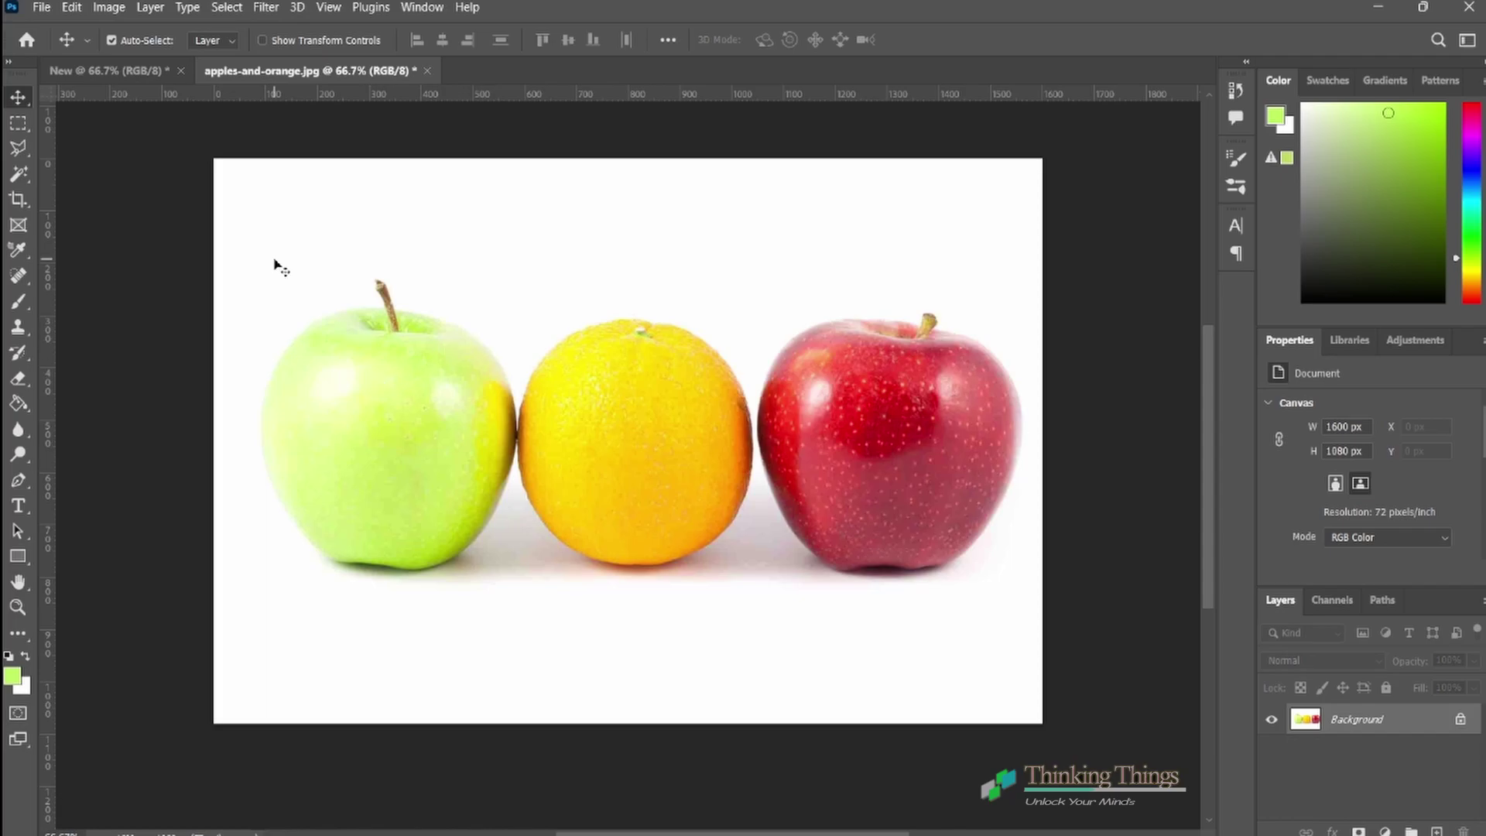
# Step: Open OIP, red-rose, R, veggie, R (1) and R (2) together from the project folder
pyautogui.click(48, 7)
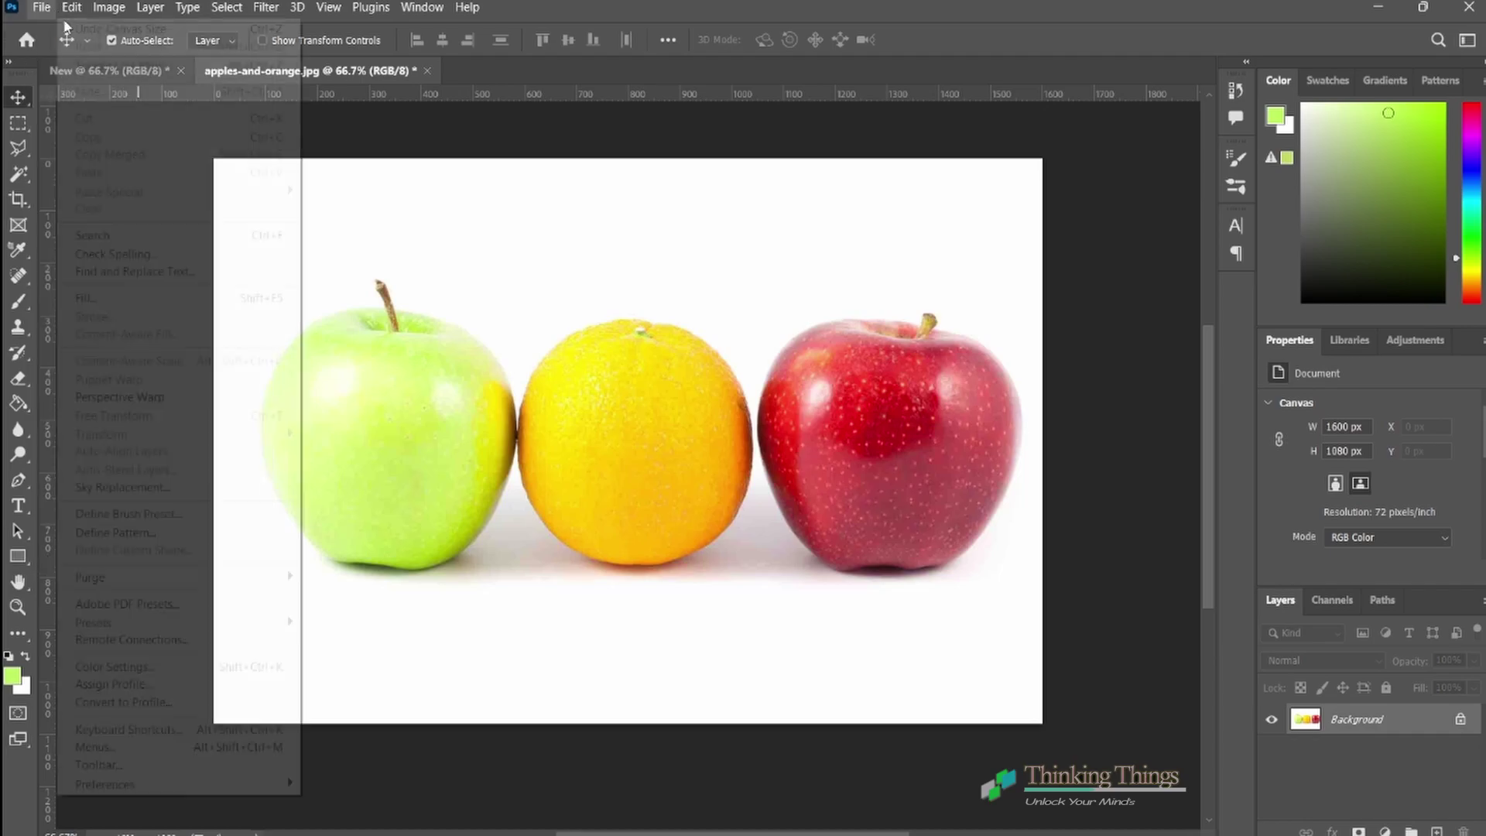
pyautogui.click(61, 47)
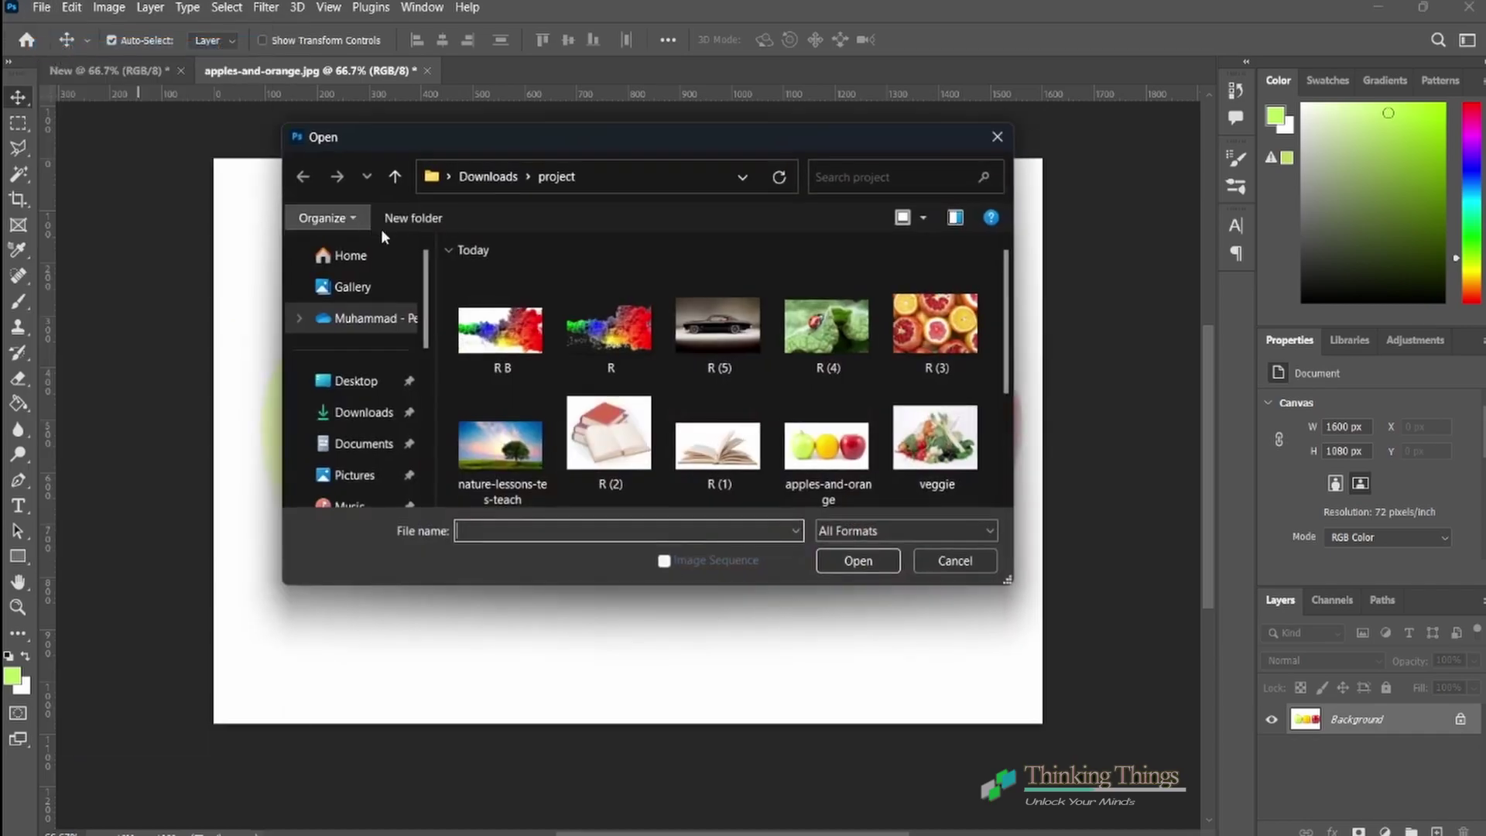
pyautogui.scroll(-2, 720, 387)
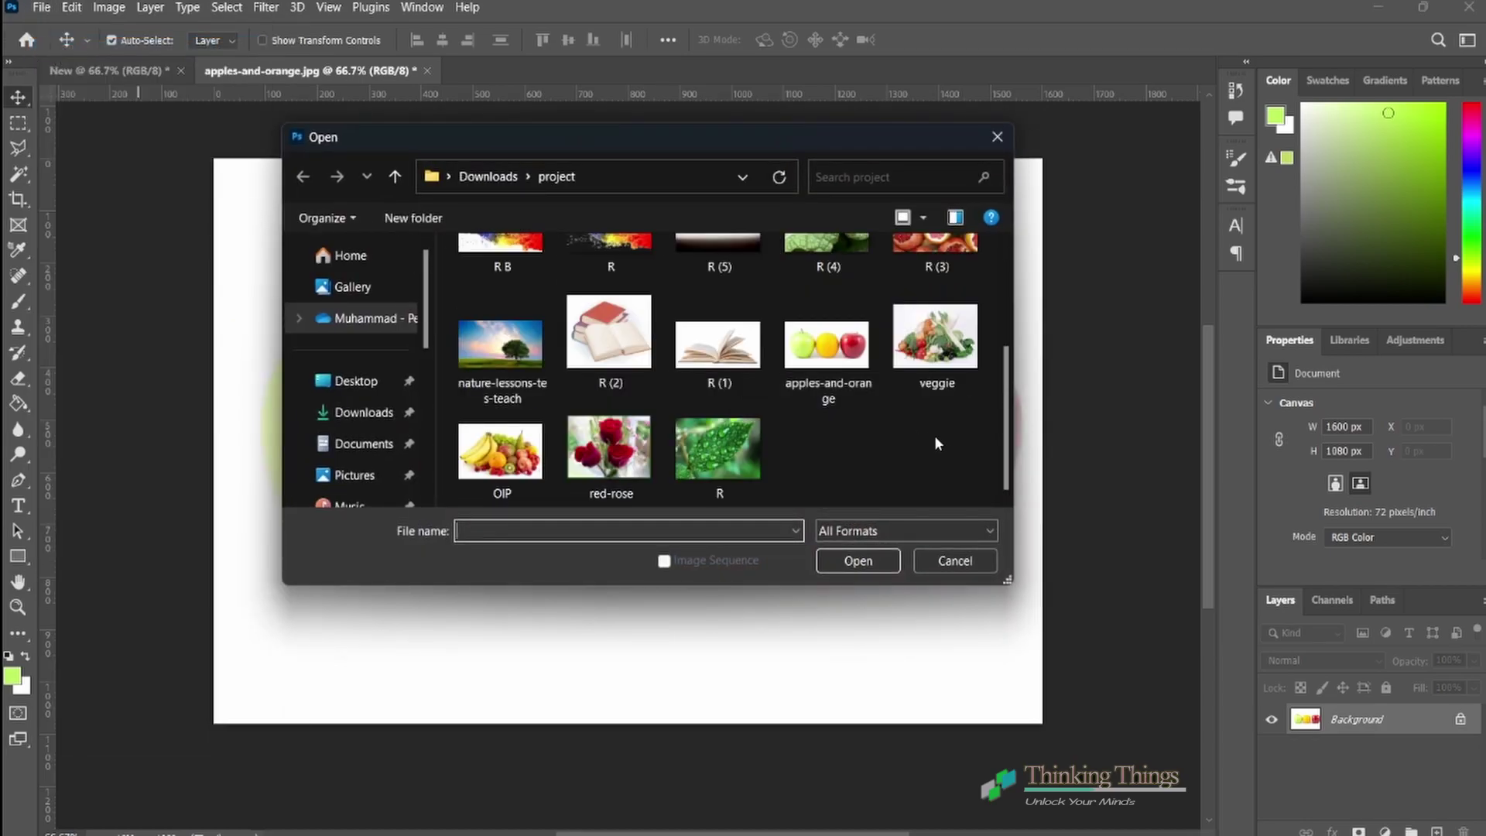
pyautogui.moveTo(929, 447); pyautogui.dragTo(534, 460)
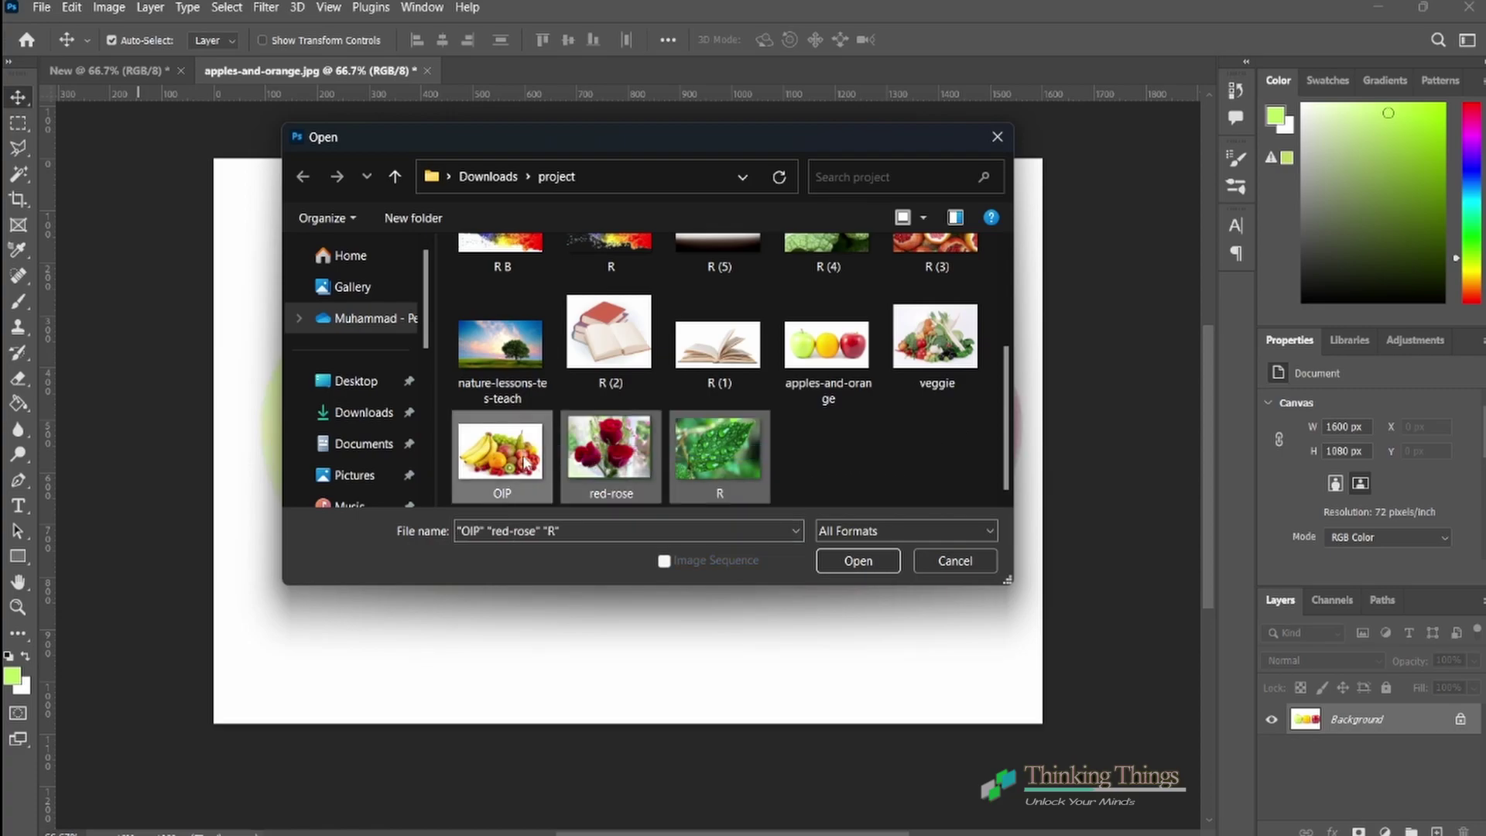
pyautogui.click(851, 468)
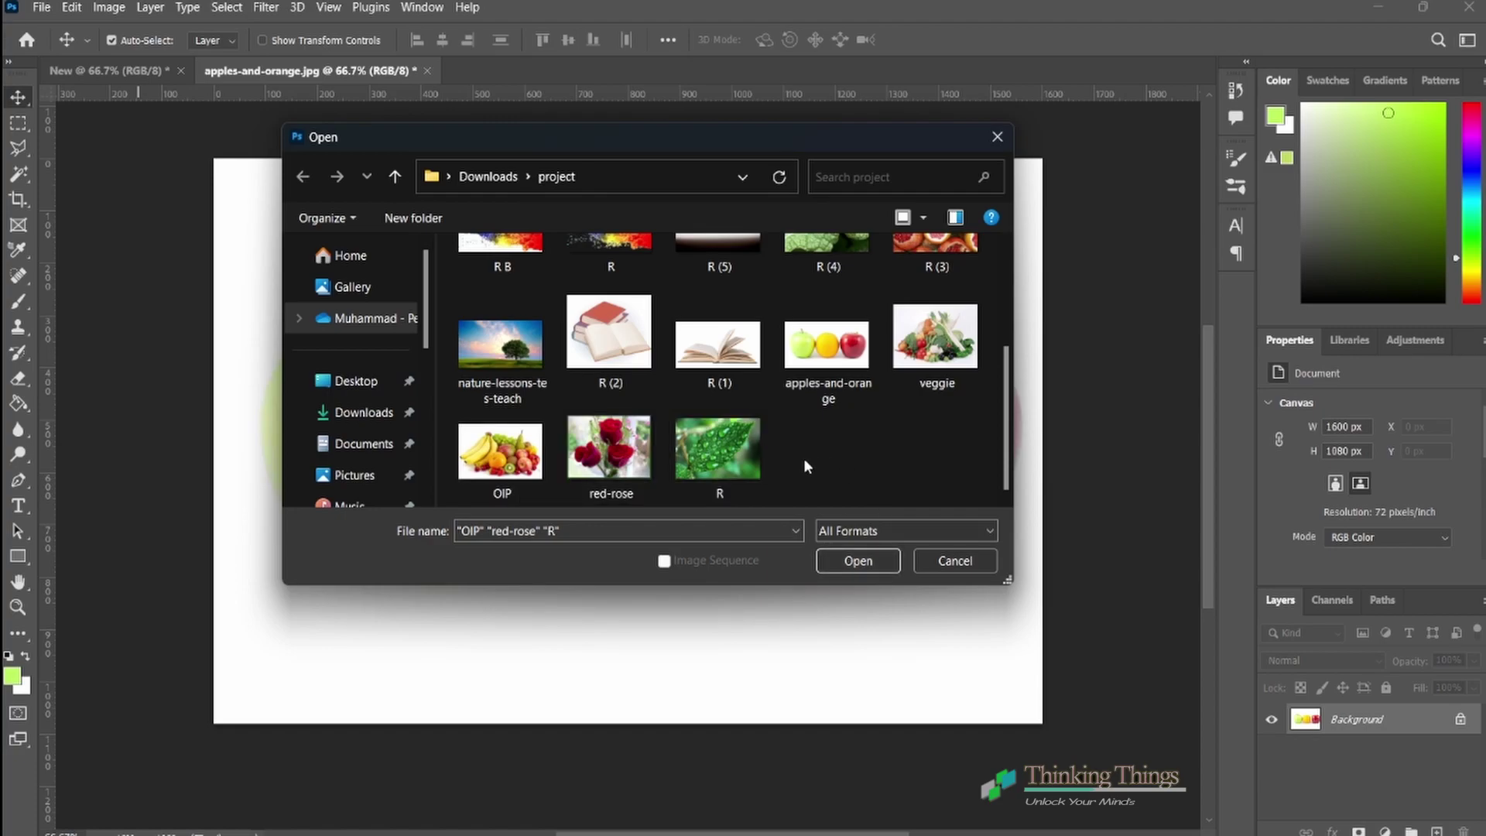
pyautogui.moveTo(868, 464); pyautogui.dragTo(583, 412)
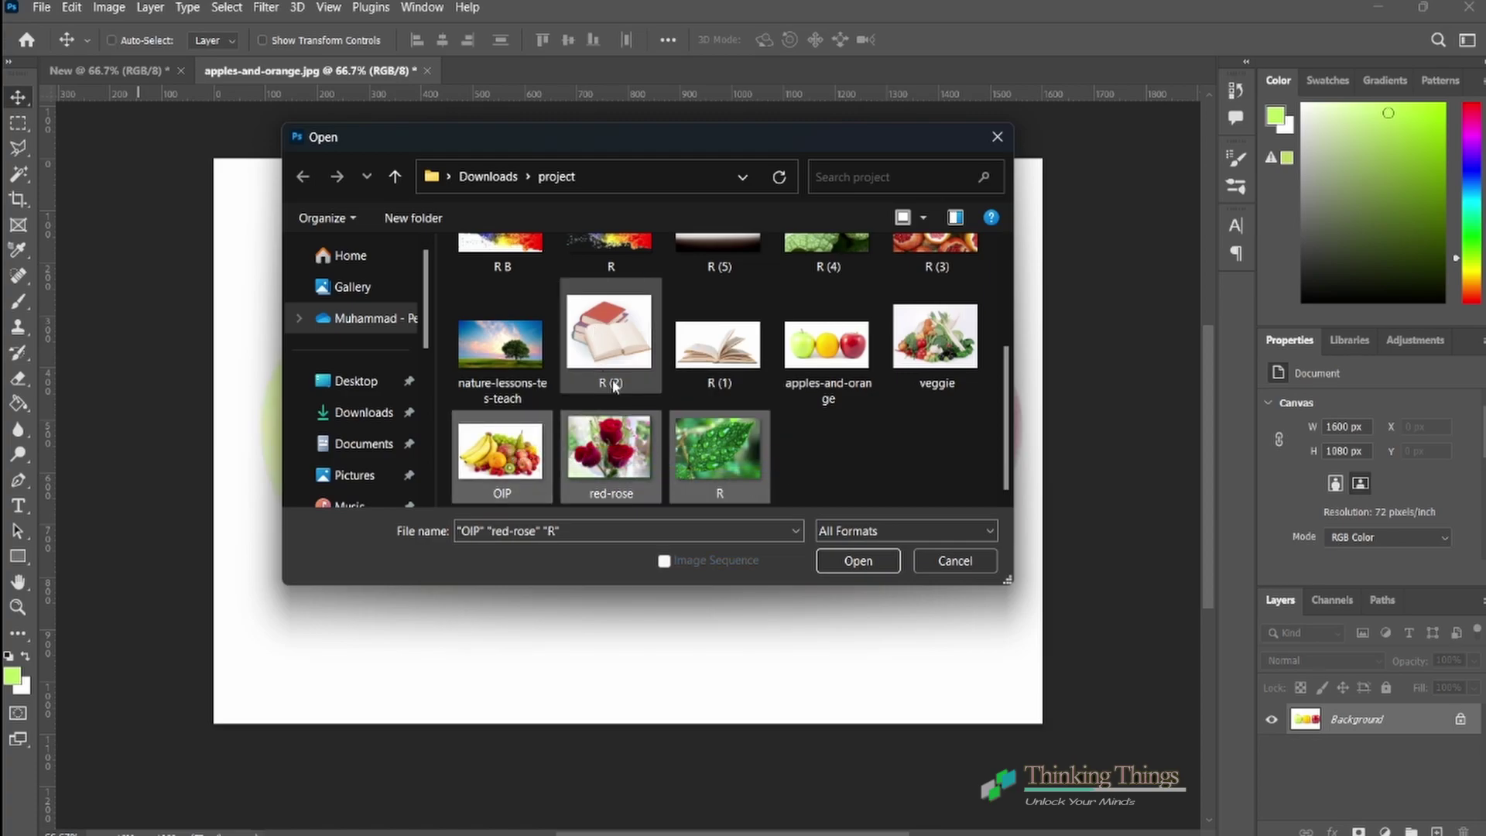
pyautogui.keyDown('ctrl'); pyautogui.click(966, 365); pyautogui.keyUp('ctrl')
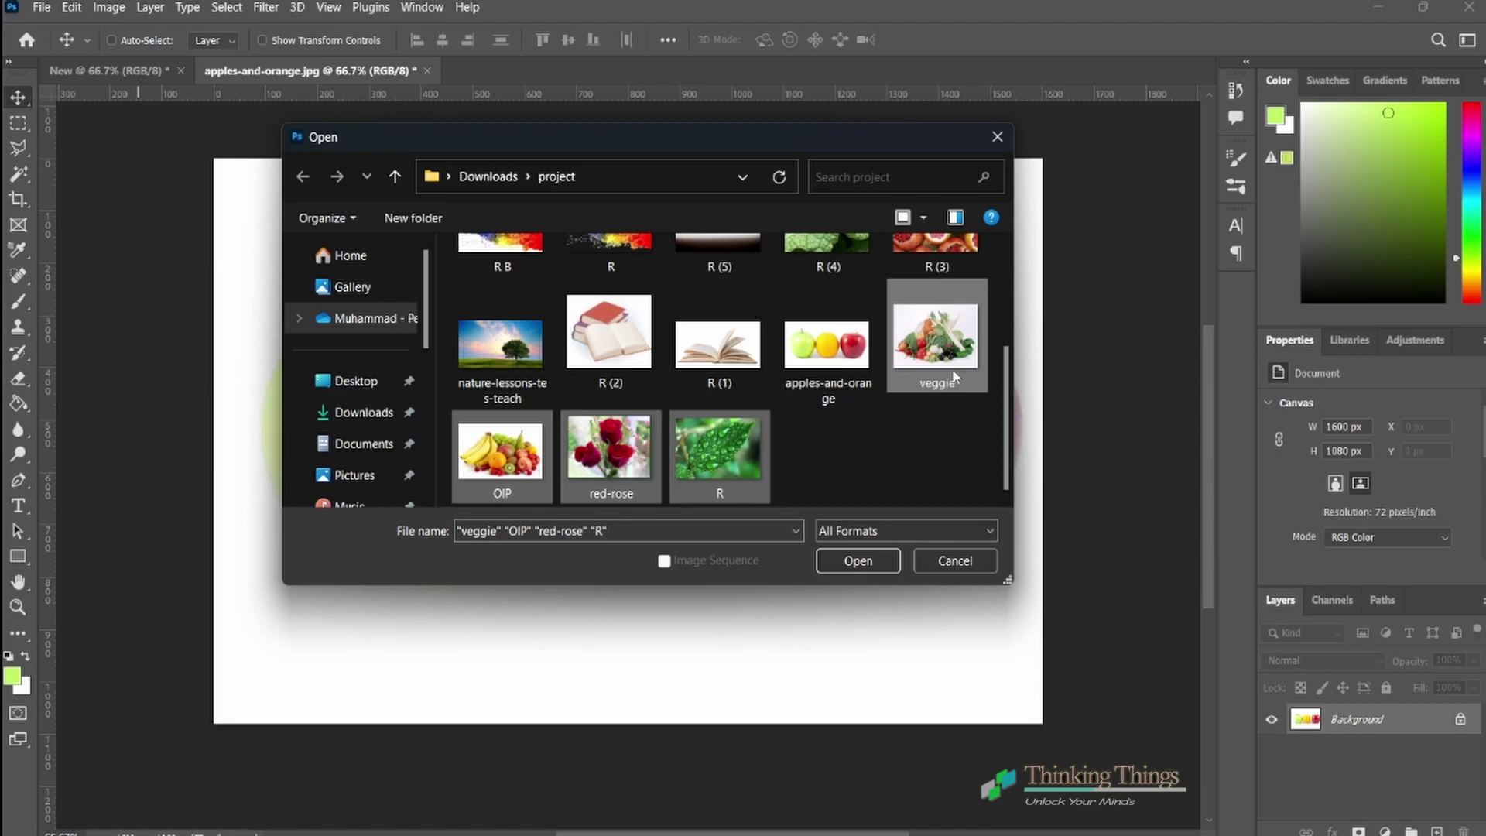
pyautogui.keyDown('ctrl'); pyautogui.click(723, 356); pyautogui.keyUp('ctrl')
pyautogui.keyDown('ctrl'); pyautogui.click(618, 366); pyautogui.keyUp('ctrl')
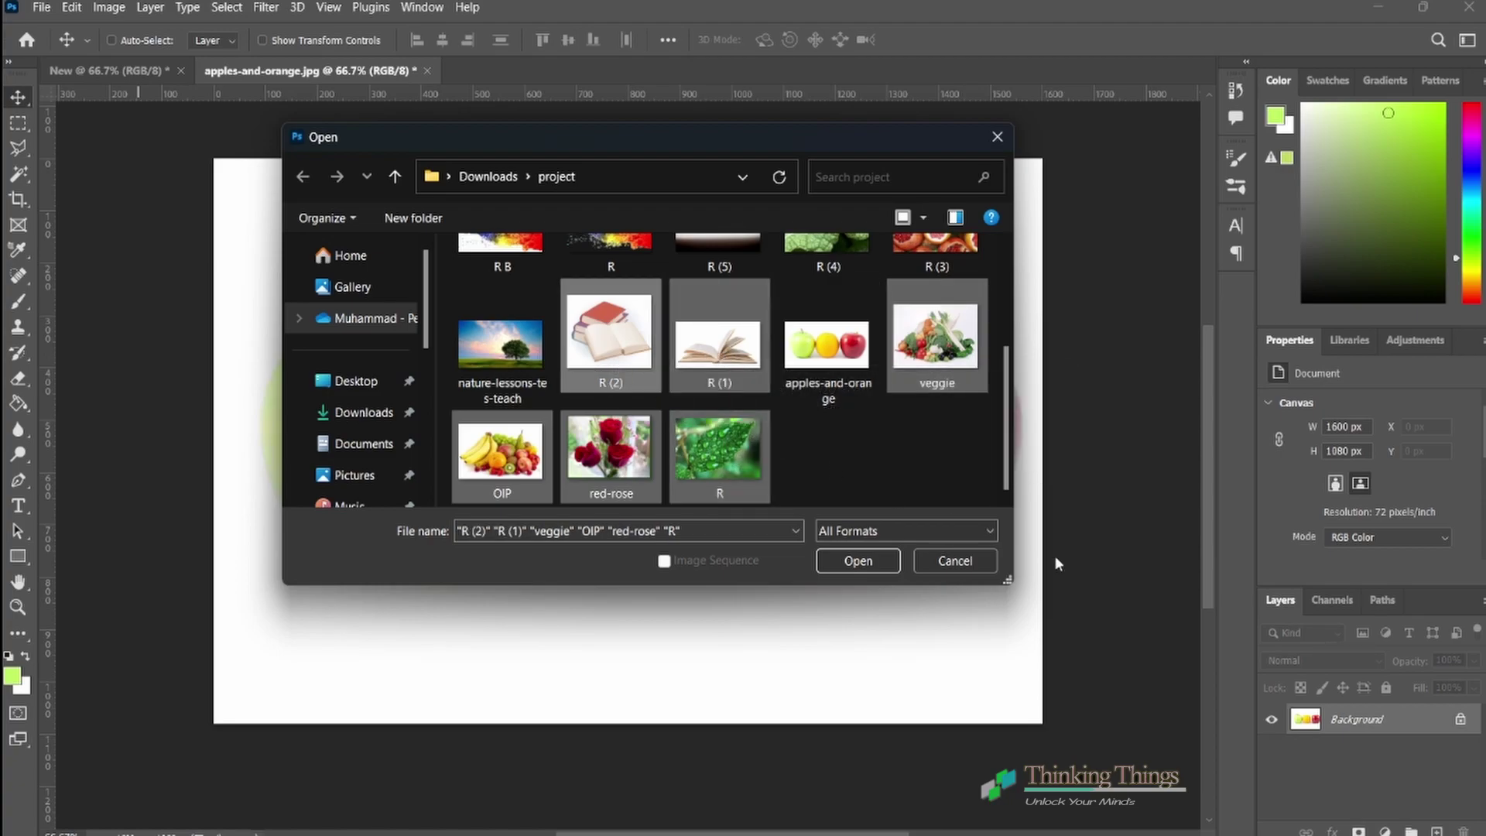
pyautogui.click(866, 559)
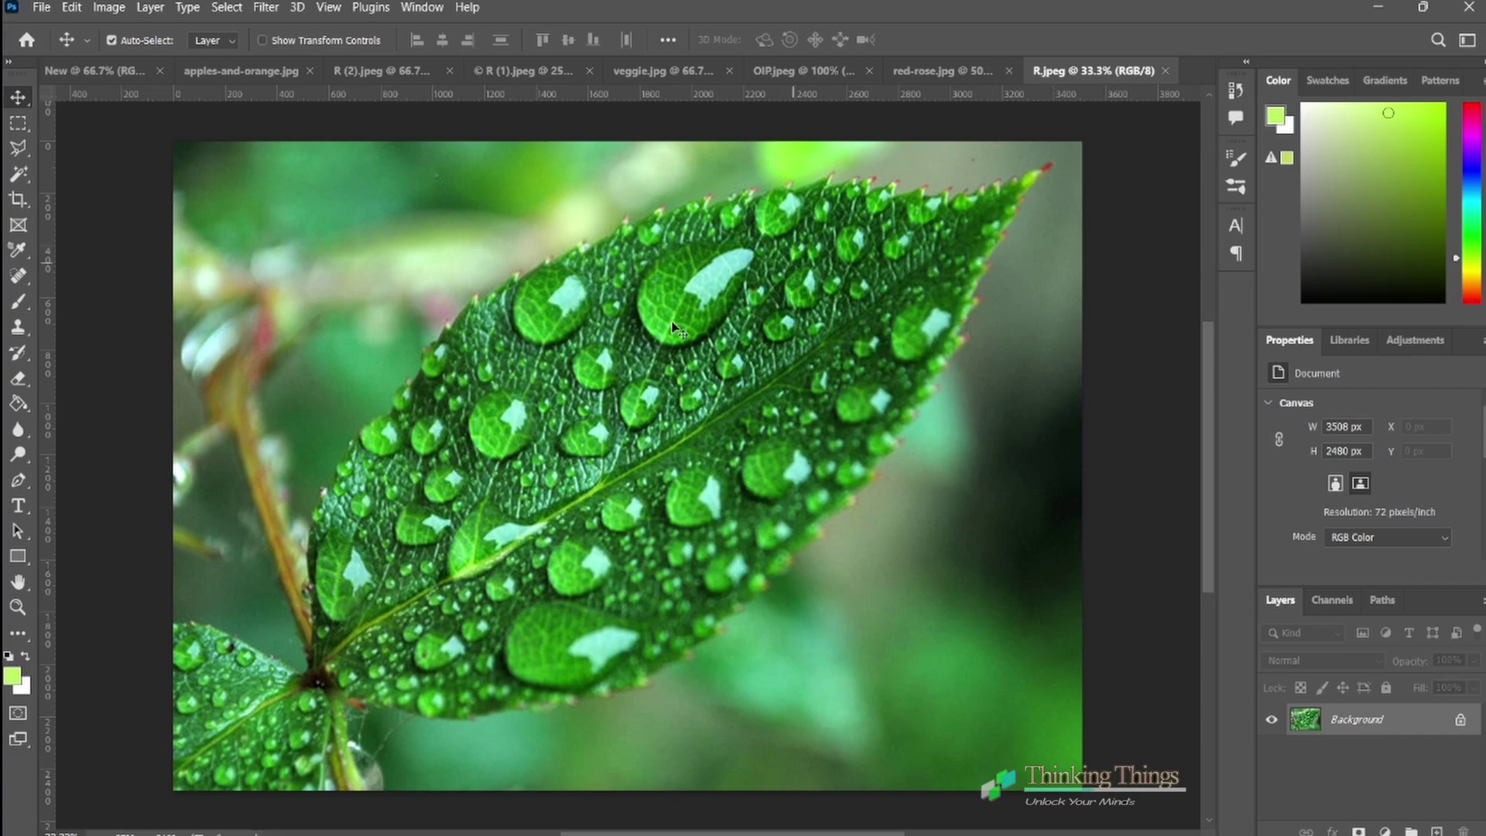
pyautogui.press('ctrl')
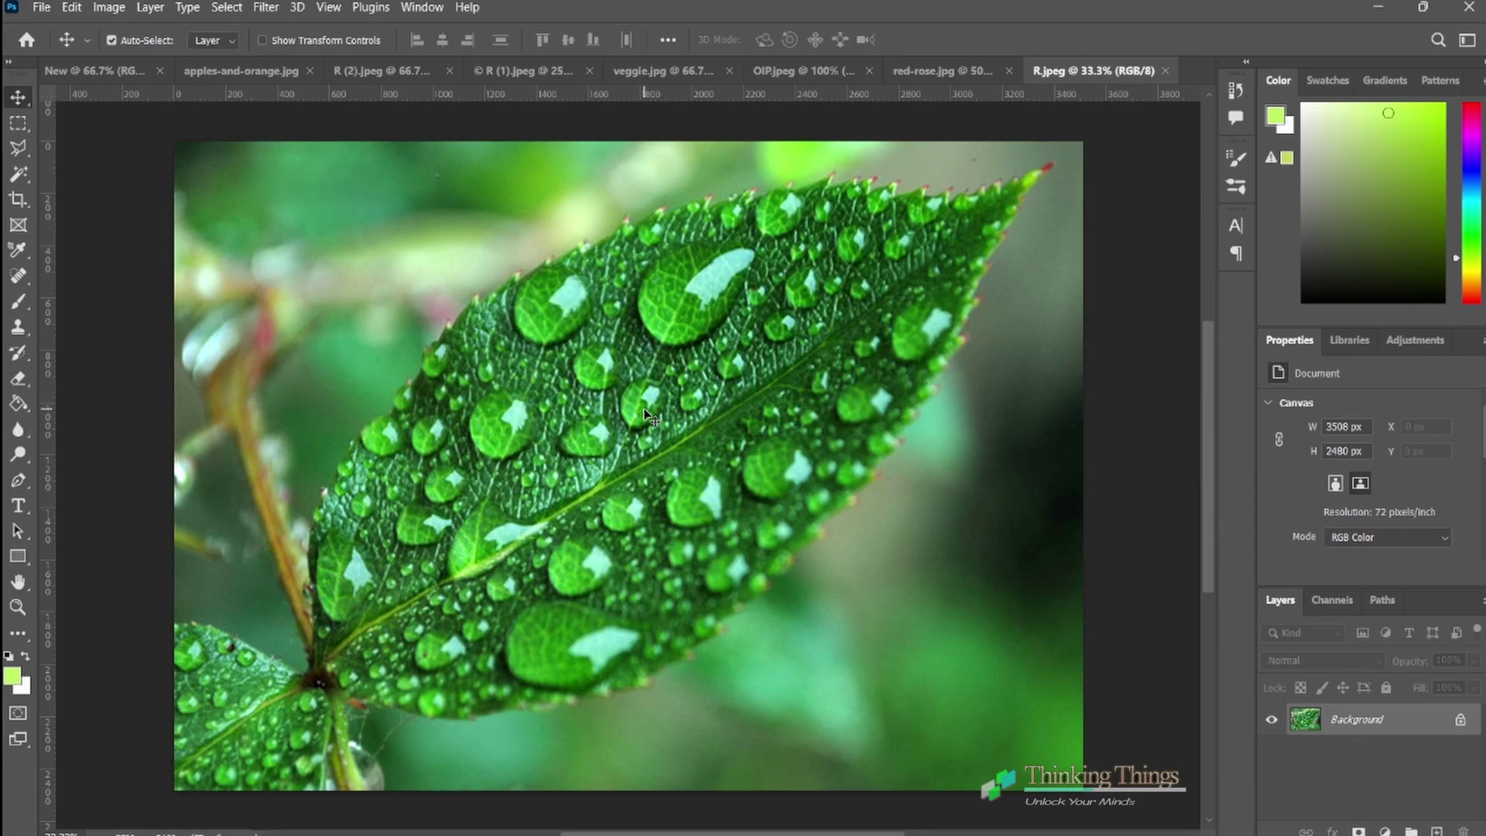
pyautogui.press('ctrl')
pyautogui.scroll(-1, 646, 414)
pyautogui.scroll(-1, 646, 414)
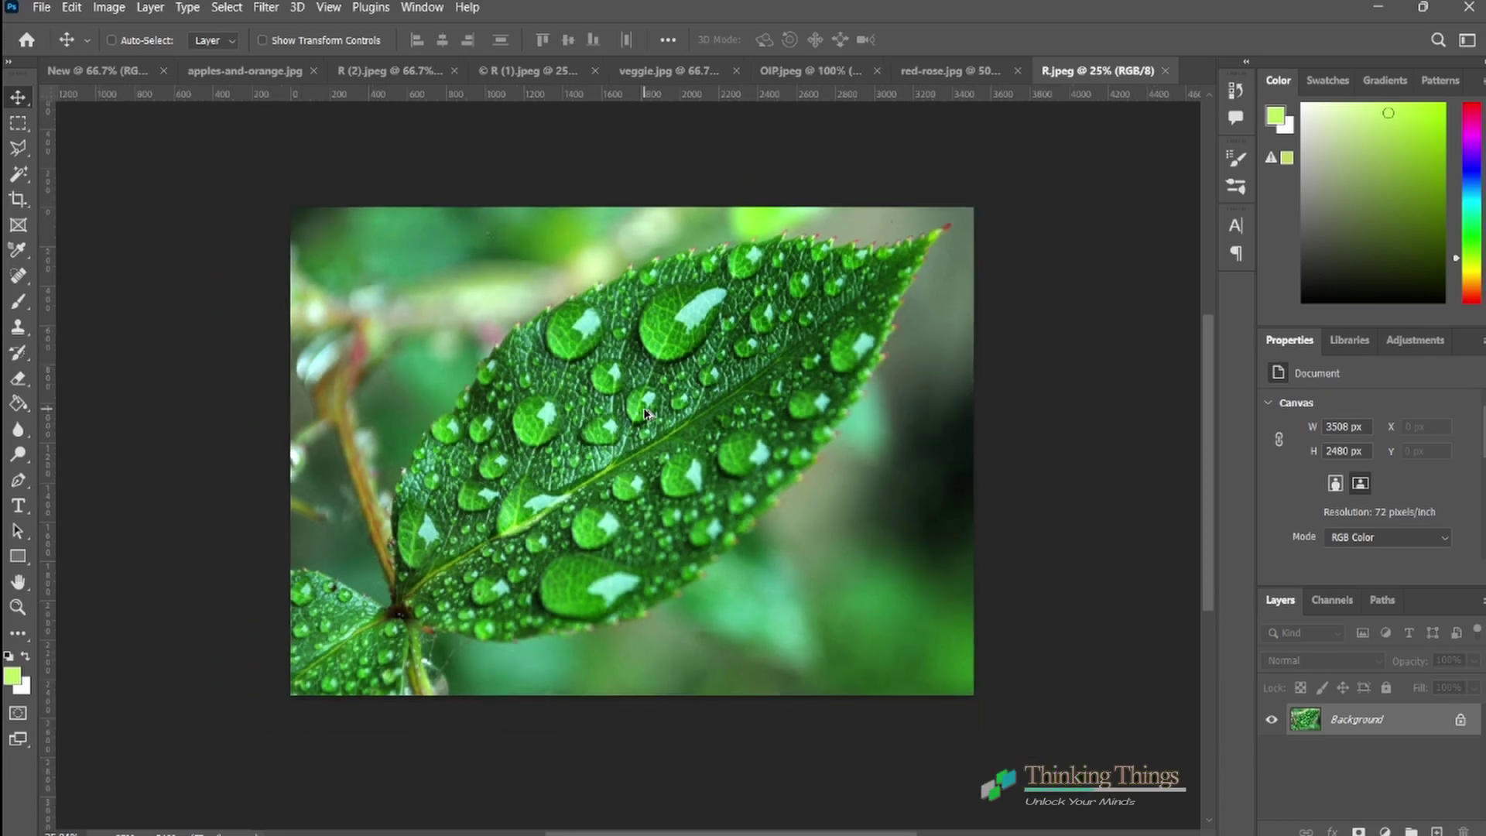
pyautogui.scroll(2, 646, 413)
pyautogui.scroll(-1, 646, 414)
pyautogui.scroll(1, 646, 414)
pyautogui.scroll(-1, 646, 414)
pyautogui.scroll(1, 765, 361)
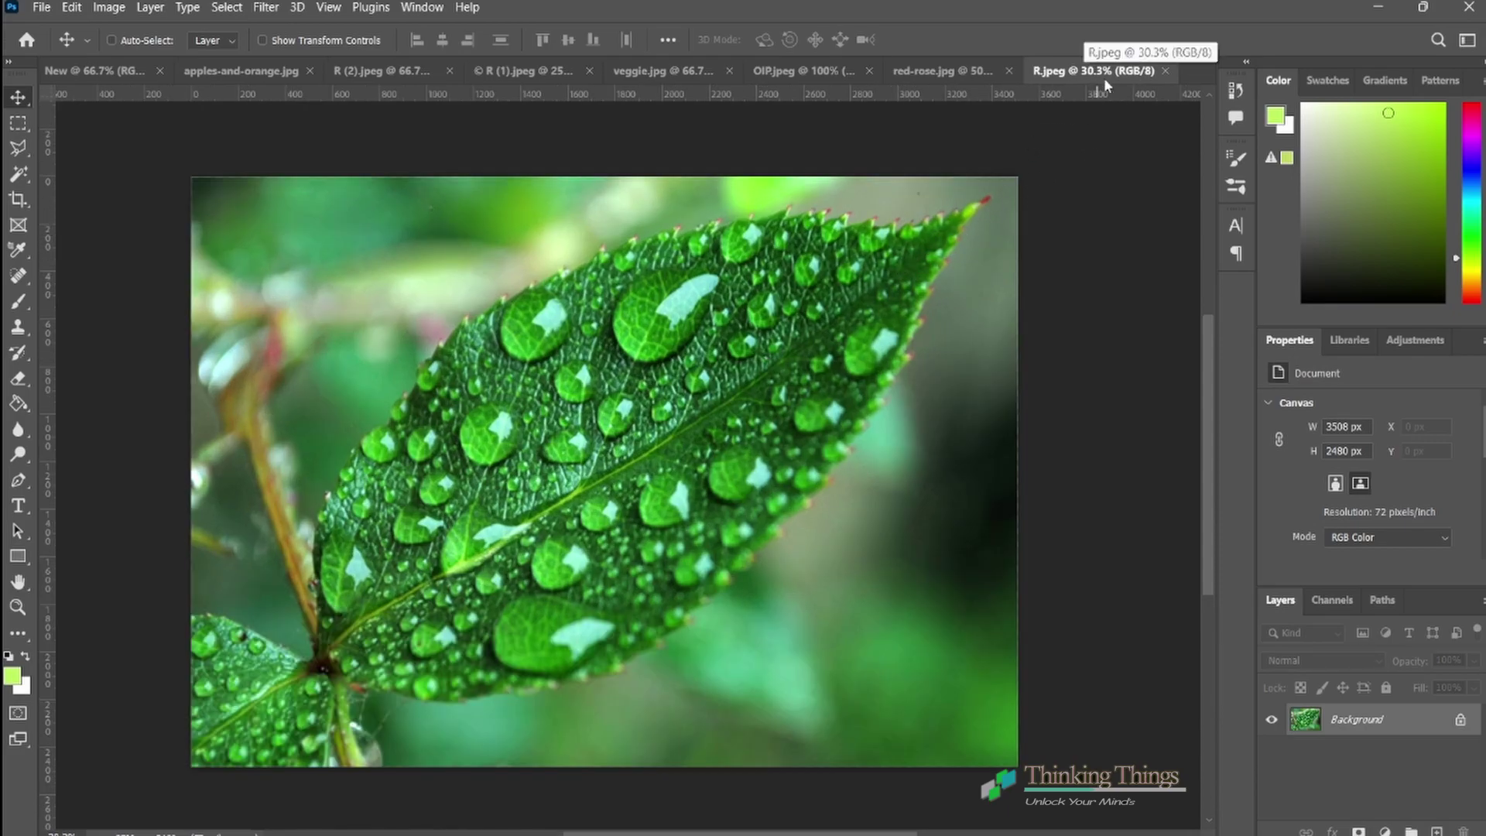
pyautogui.scroll(-1, 826, 277)
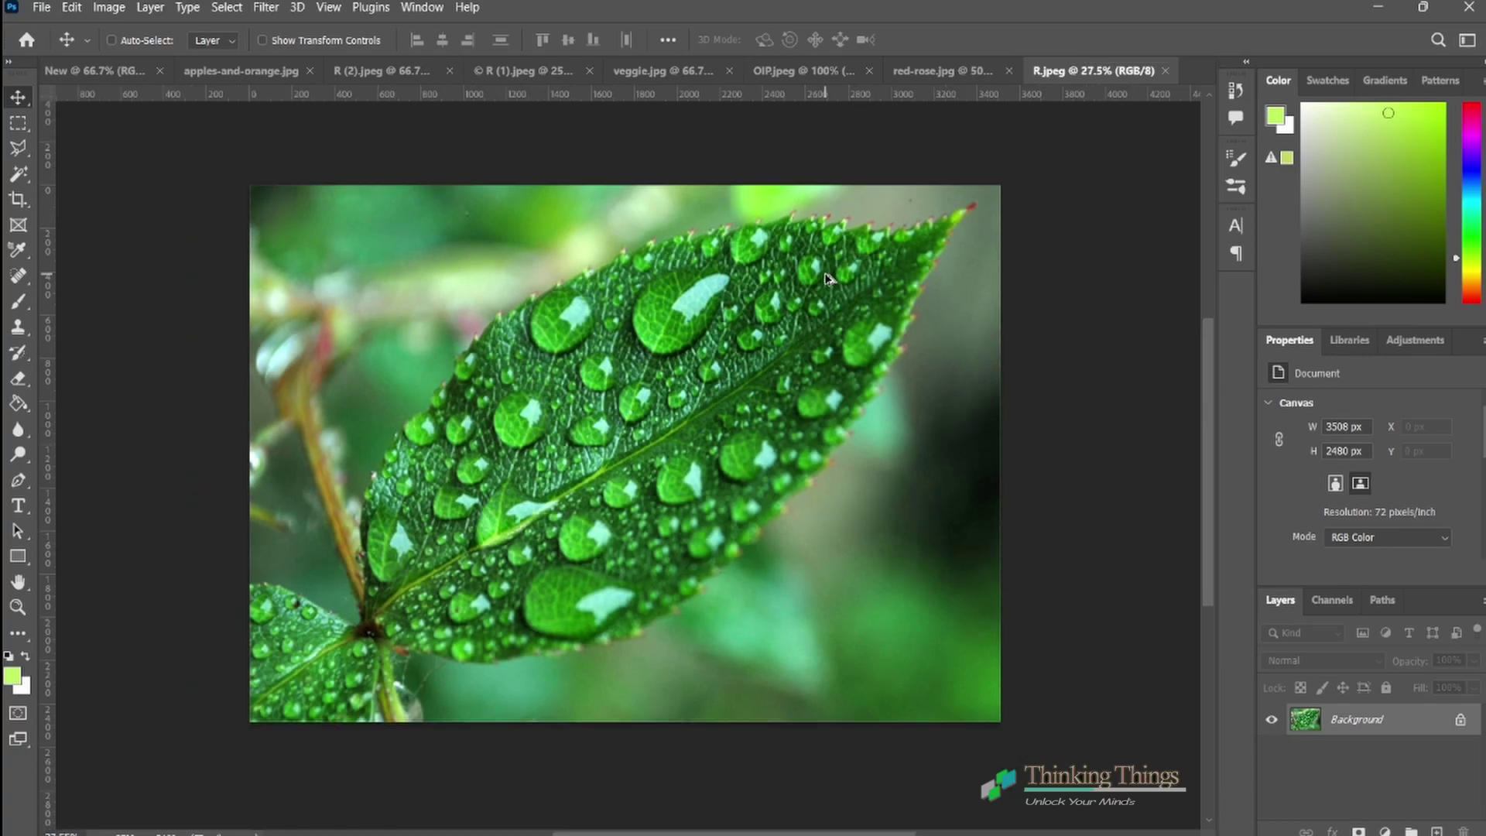
pyautogui.hotkey('ctrl', '-')
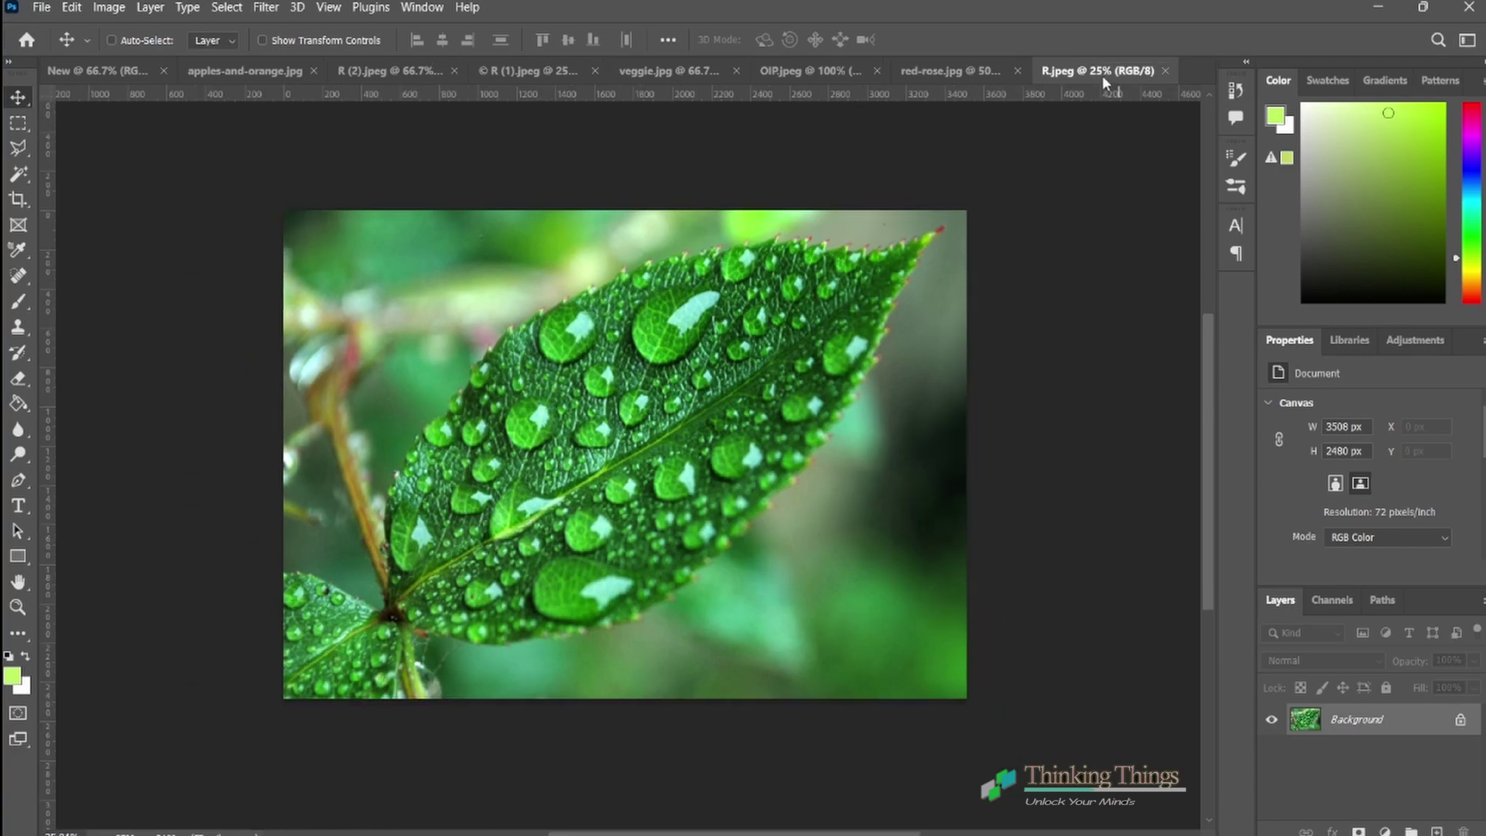
pyautogui.scroll(1, 977, 165)
pyautogui.scroll(3, 976, 165)
pyautogui.scroll(1, 976, 166)
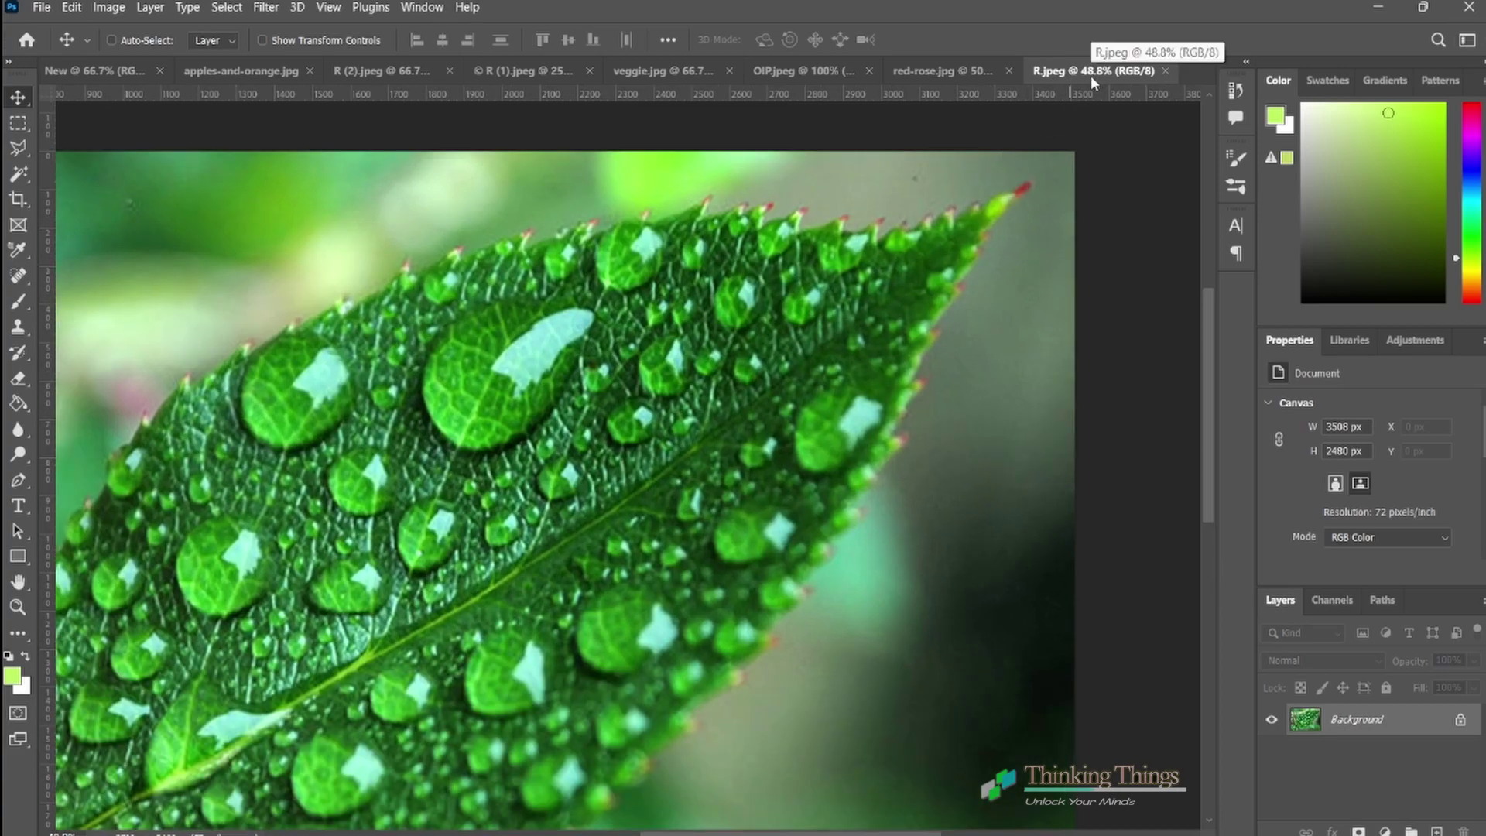
pyautogui.scroll(-1, 895, 290)
pyautogui.scroll(-1, 895, 290)
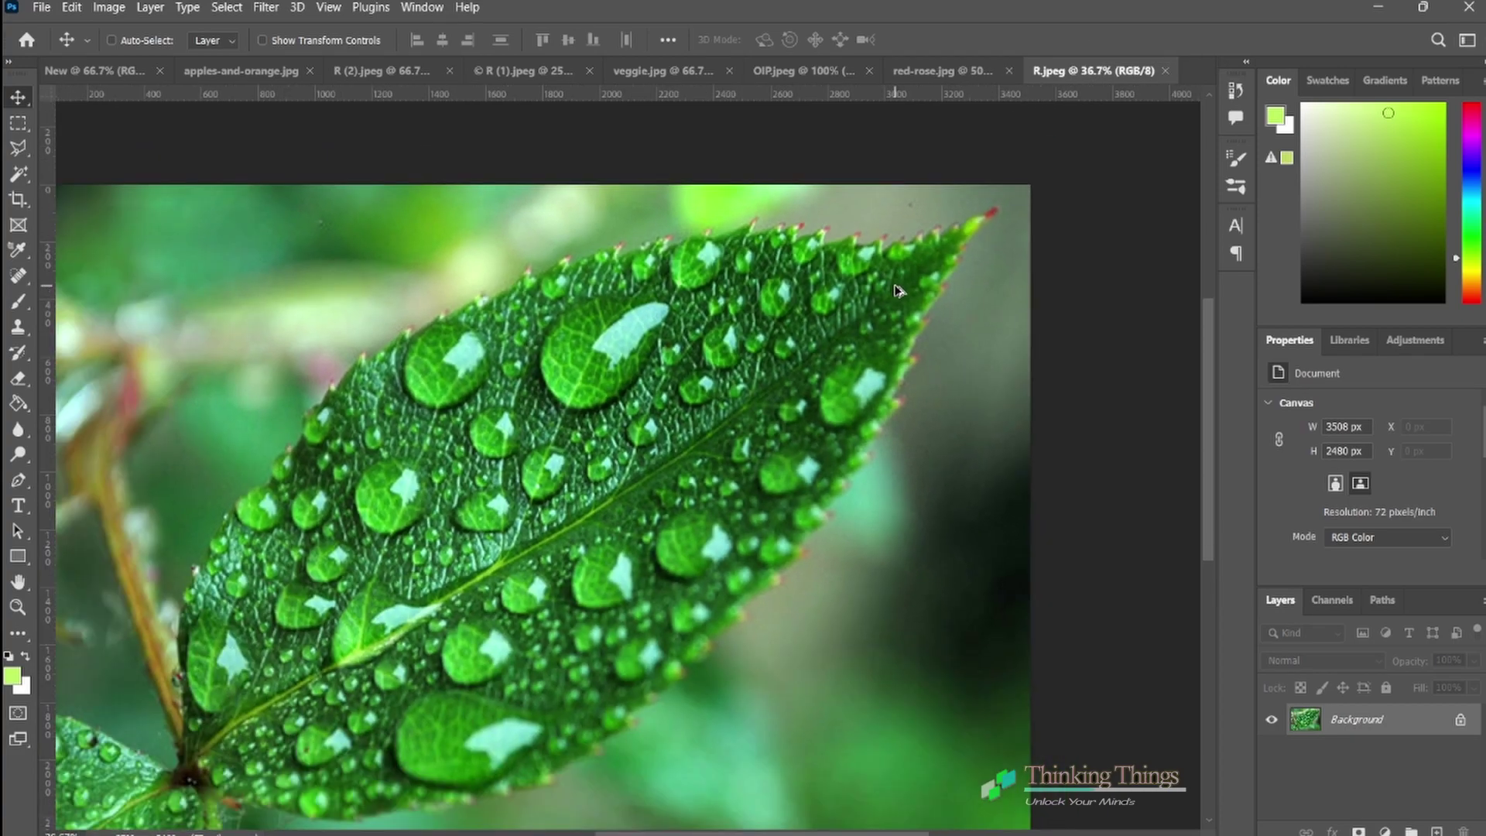
pyautogui.scroll(-1, 895, 290)
pyautogui.scroll(-1, 895, 290)
pyautogui.press('ctrl')
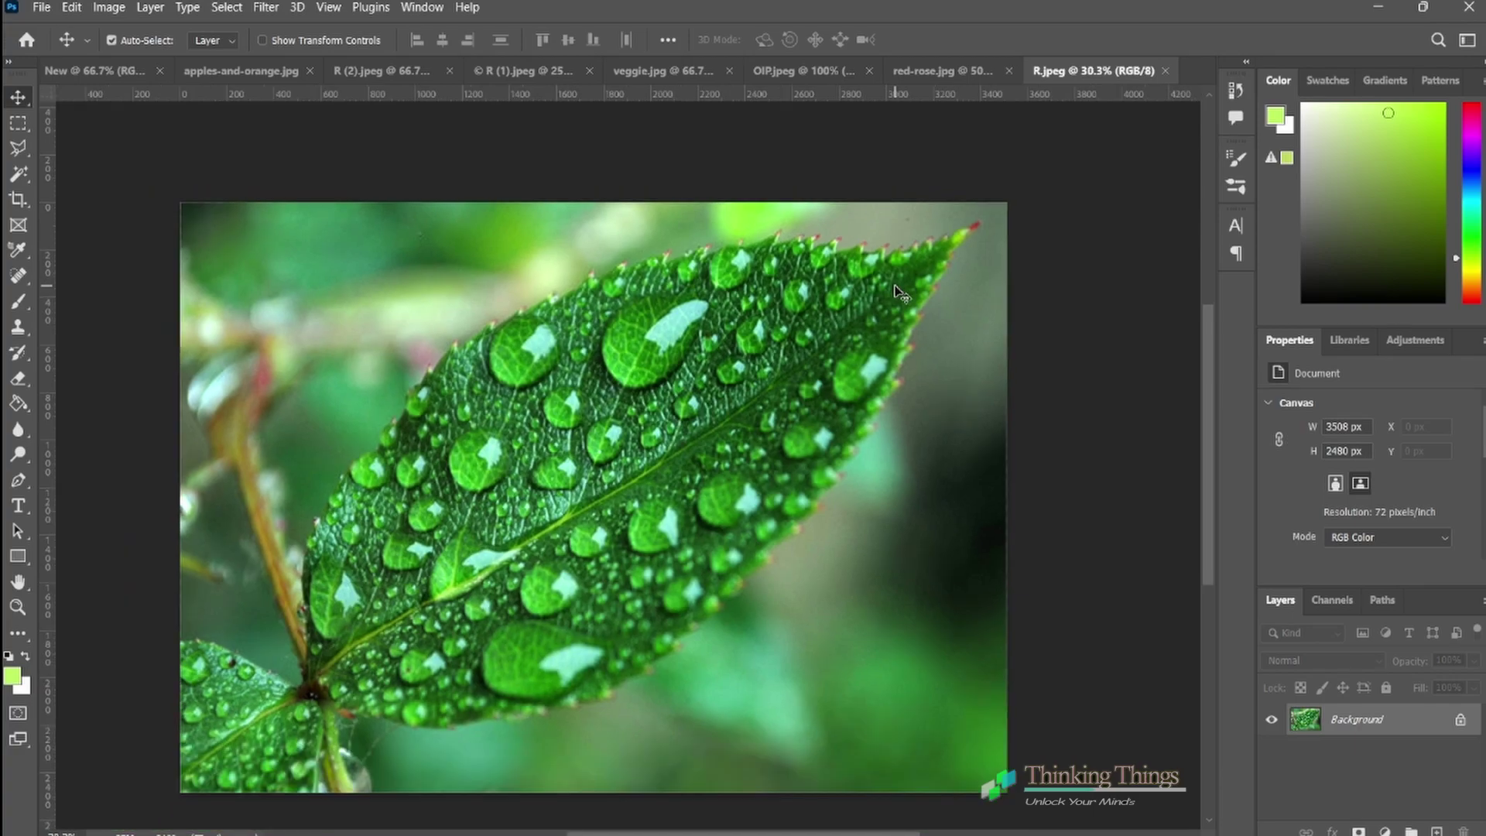